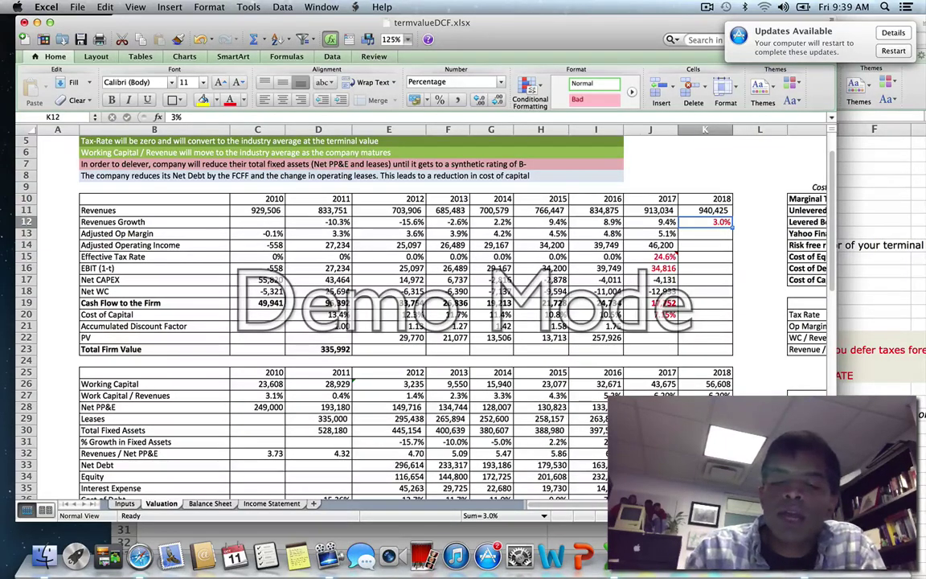
Examine the high-growth cost of capital table, the yearly cost of capital row and the 2011 cost of capital formula on the Valuation sheet.
{"action": "scroll", "coordinate": [552, 317], "scroll_direction": "right", "scroll_amount": 10}
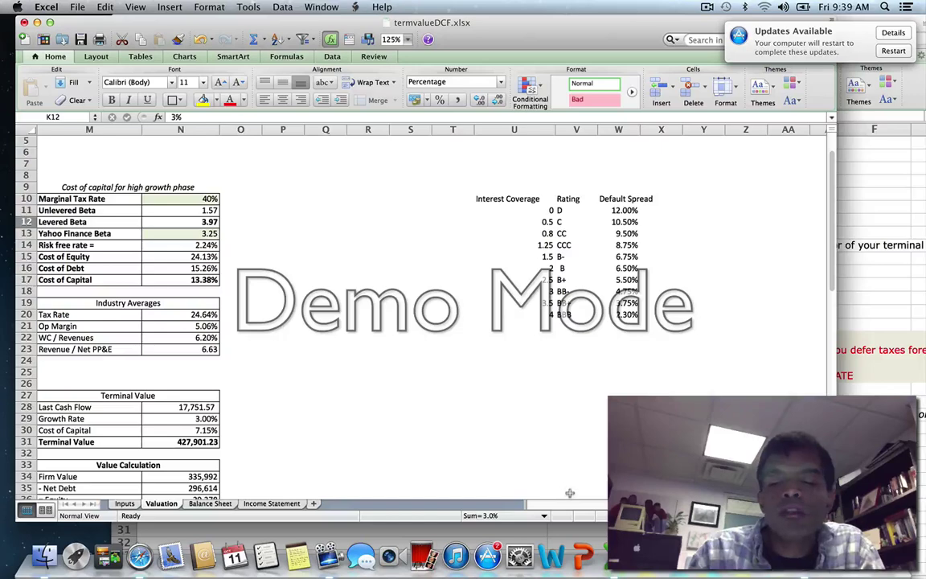
{"action": "scroll", "coordinate": [322, 313], "scroll_direction": "left", "scroll_amount": 3}
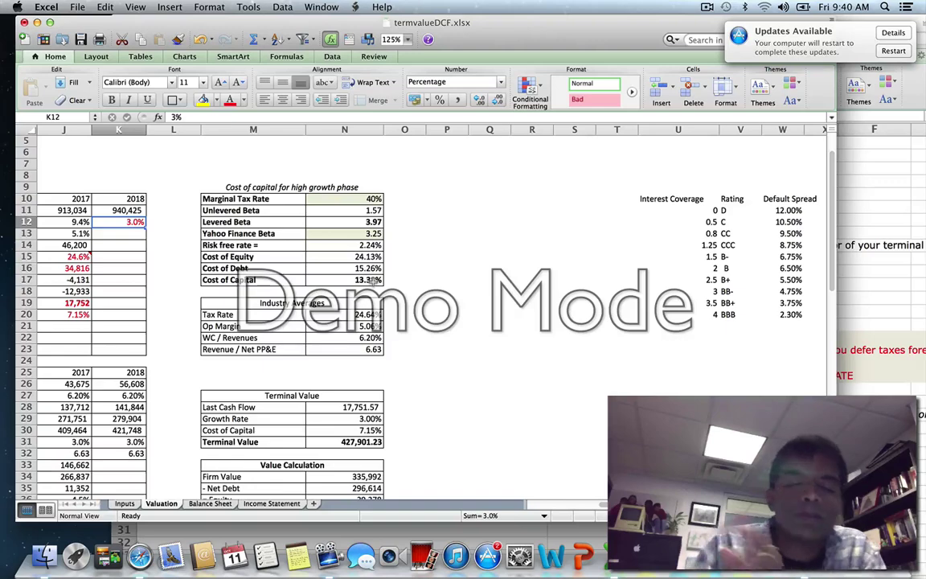
{"action": "scroll", "coordinate": [488, 457], "scroll_direction": "left", "scroll_amount": 5}
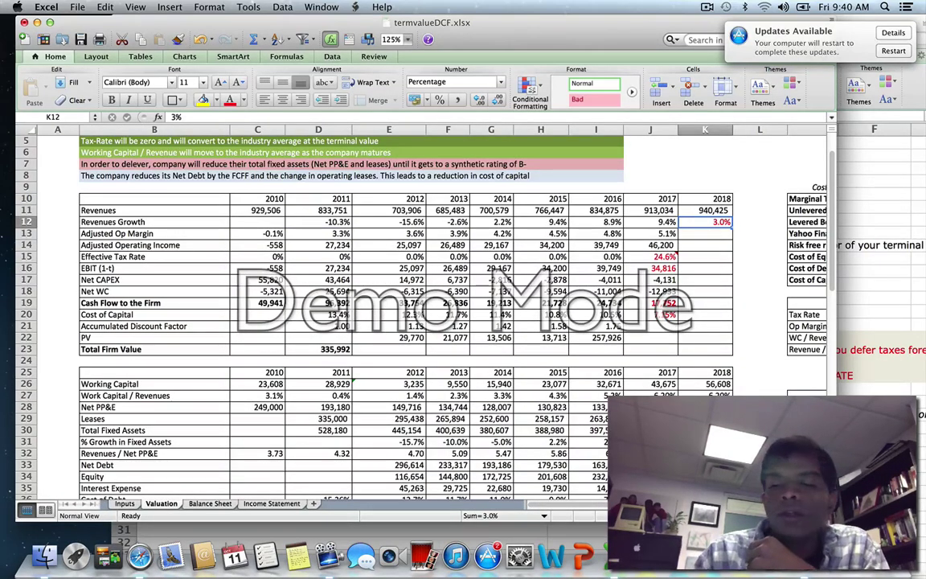
{"action": "scroll", "coordinate": [510, 275], "scroll_direction": "down", "scroll_amount": 10}
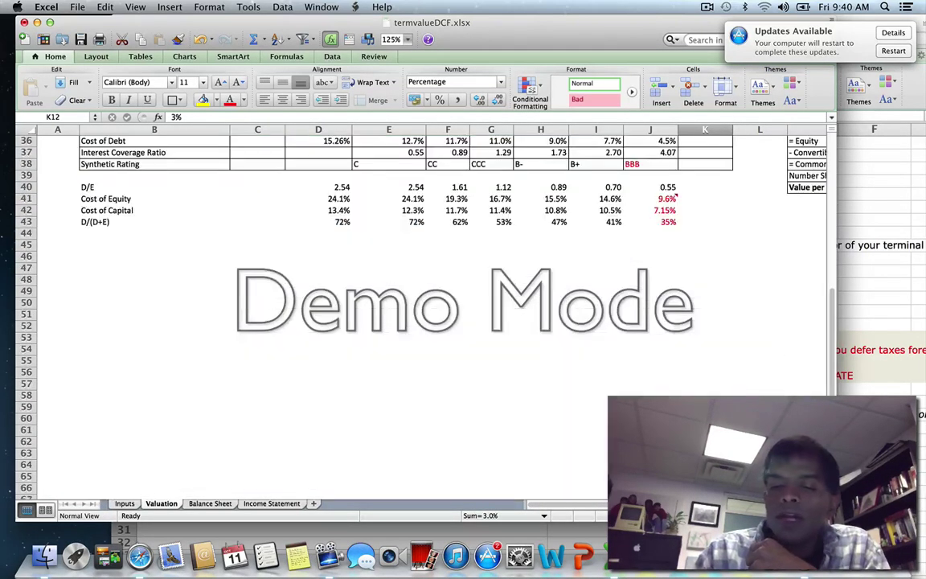
{"action": "left_click", "coordinate": [339, 210]}
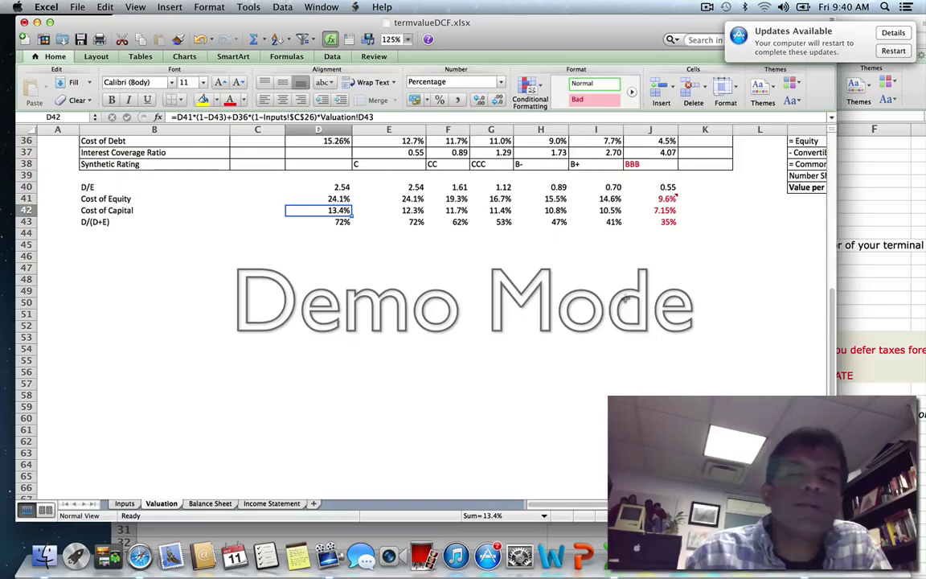
{"action": "left_click", "coordinate": [831, 145]}
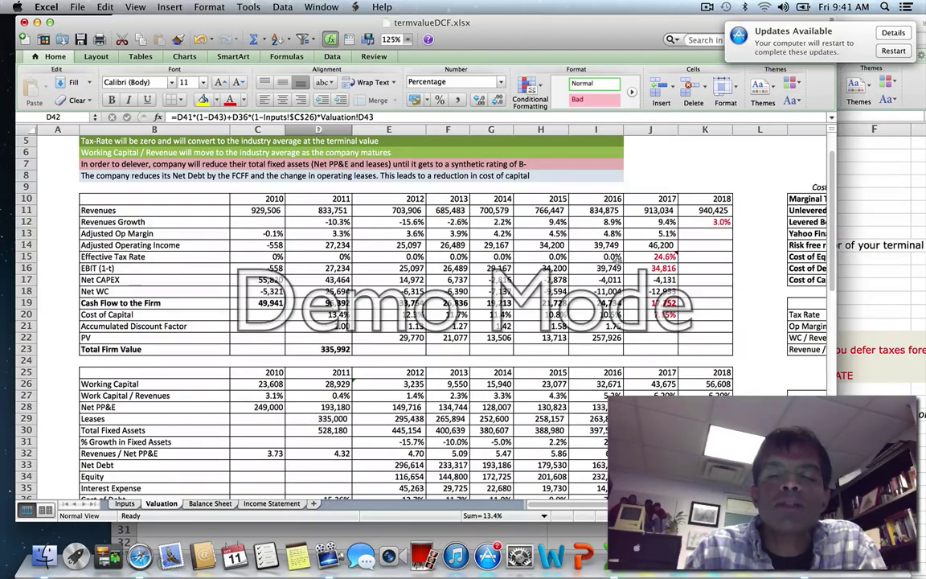
Inspect the note and formula behind the 2017 effective tax rate and compare it with the Industry Averages table.
{"action": "mouse_move", "coordinate": [656, 258]}
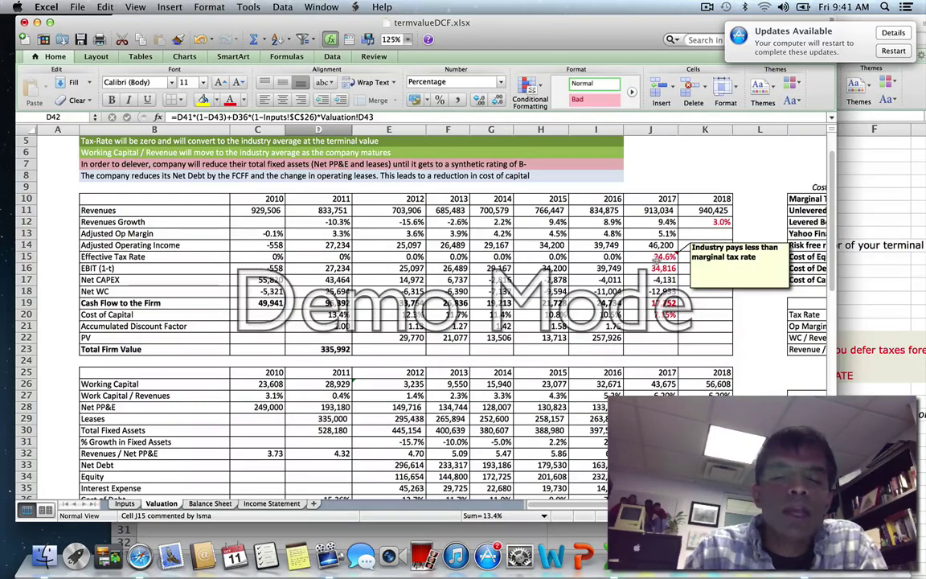
{"action": "left_click", "coordinate": [657, 257]}
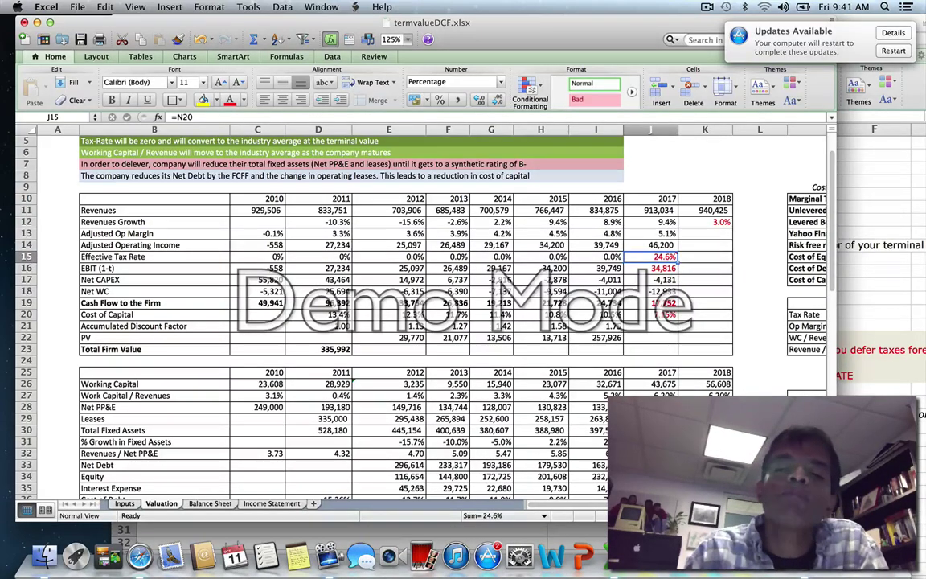
{"action": "scroll", "coordinate": [482, 321], "scroll_direction": "right", "scroll_amount": 10}
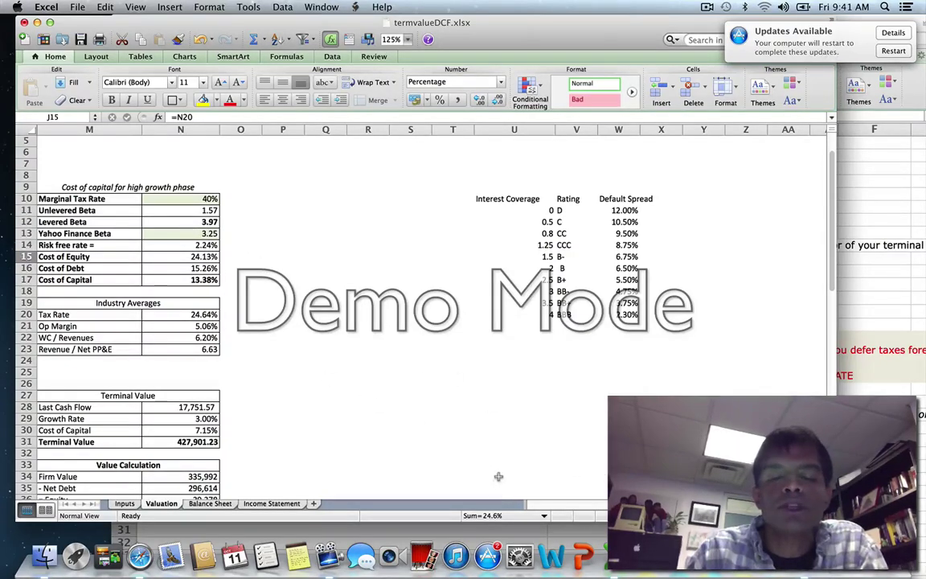
{"action": "scroll", "coordinate": [534, 503], "scroll_direction": "left", "scroll_amount": 10}
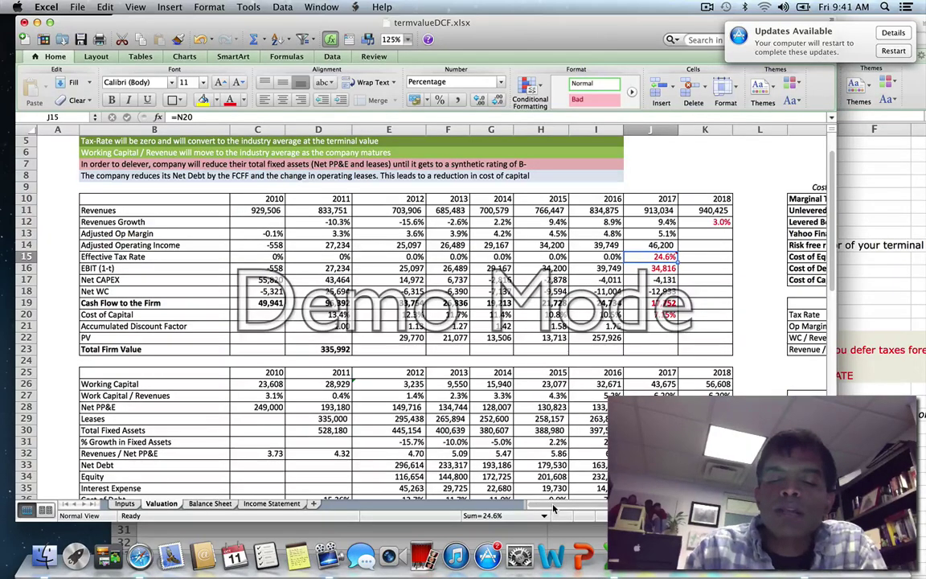
{"action": "left_click_drag", "start_coordinate": [539, 508], "coordinate": [575, 508]}
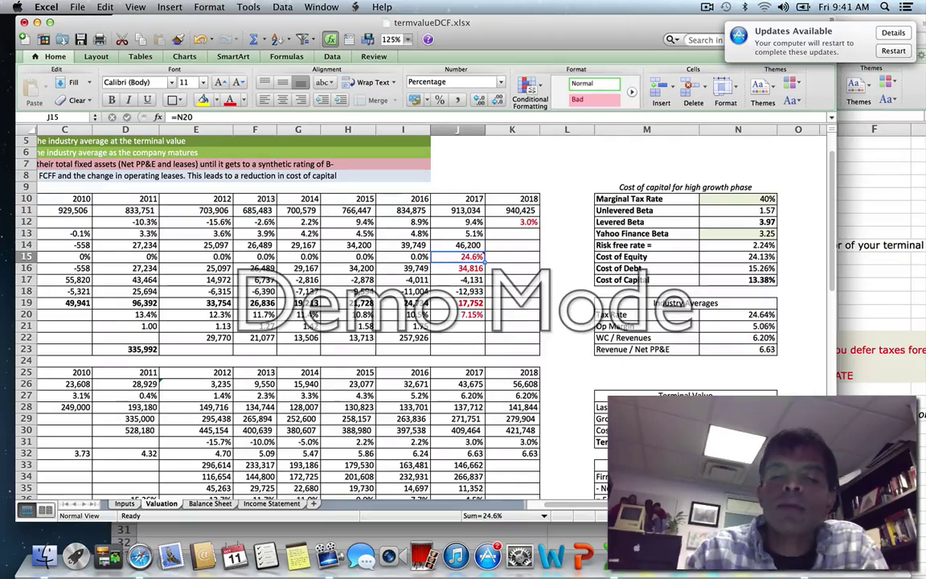
Trace the terminal value's last cash flow through the 2017 operating income, tax rate, Net CAPEX, after-tax EBIT and Cash Flow to the Firm formulas.
{"action": "left_click", "coordinate": [738, 407]}
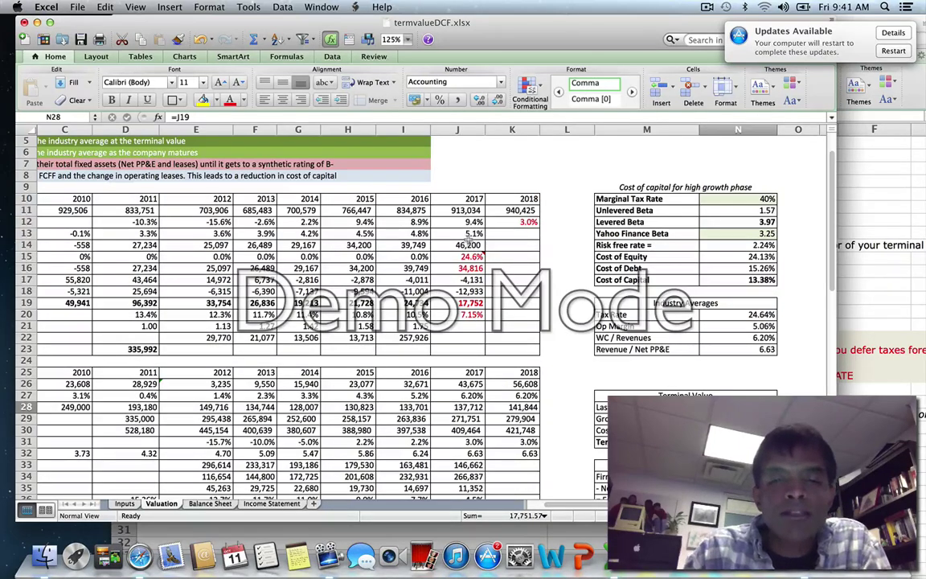
{"action": "left_click", "coordinate": [460, 246]}
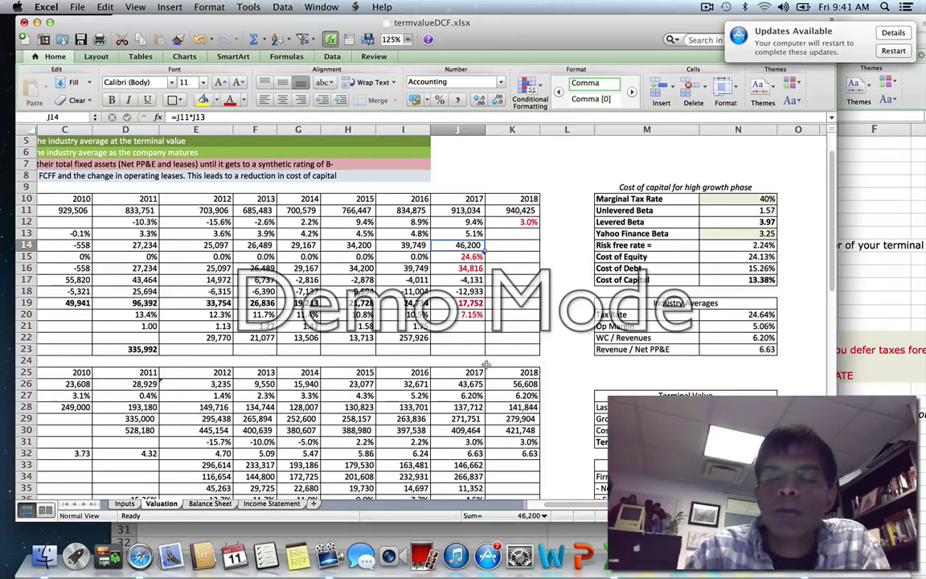
{"action": "left_click", "coordinate": [459, 257]}
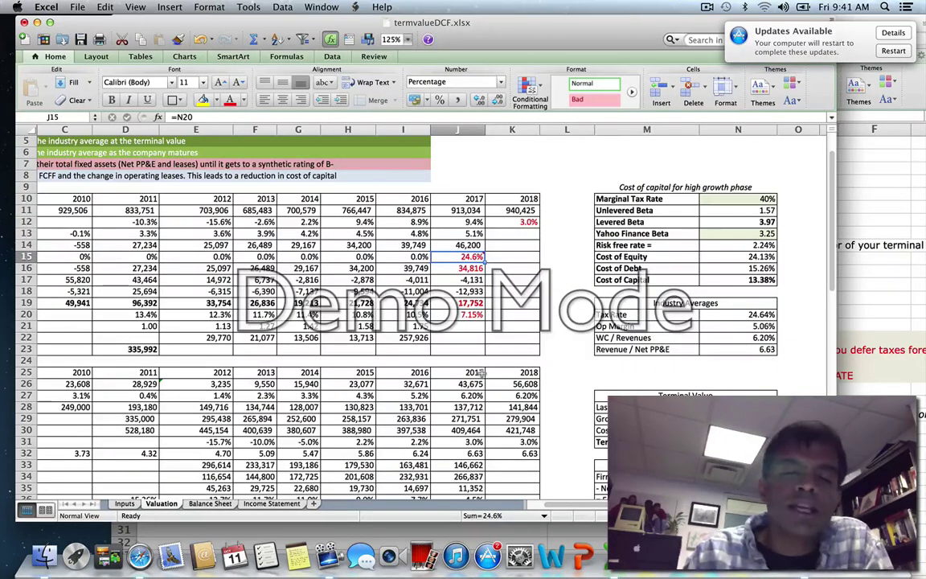
{"action": "left_click", "coordinate": [438, 245]}
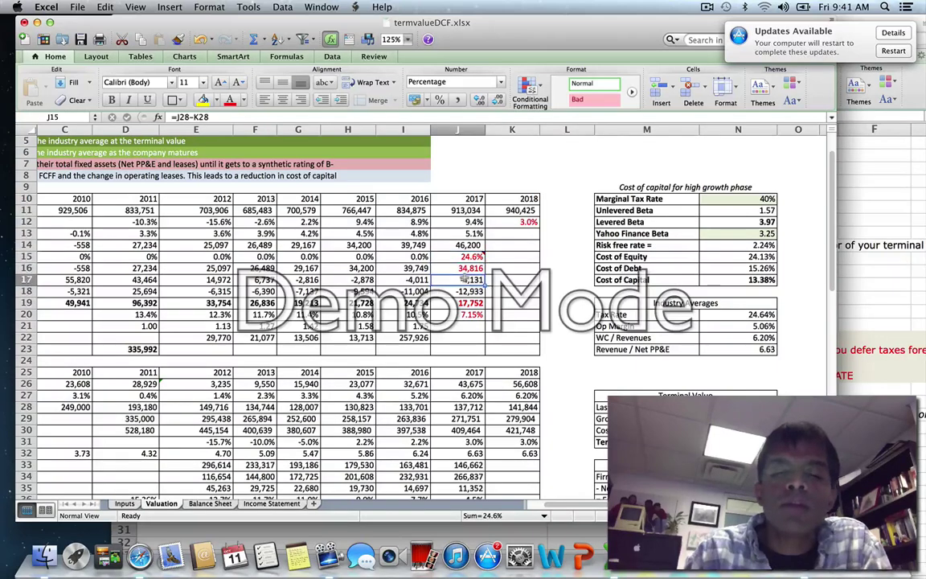
{"action": "left_click", "coordinate": [438, 267]}
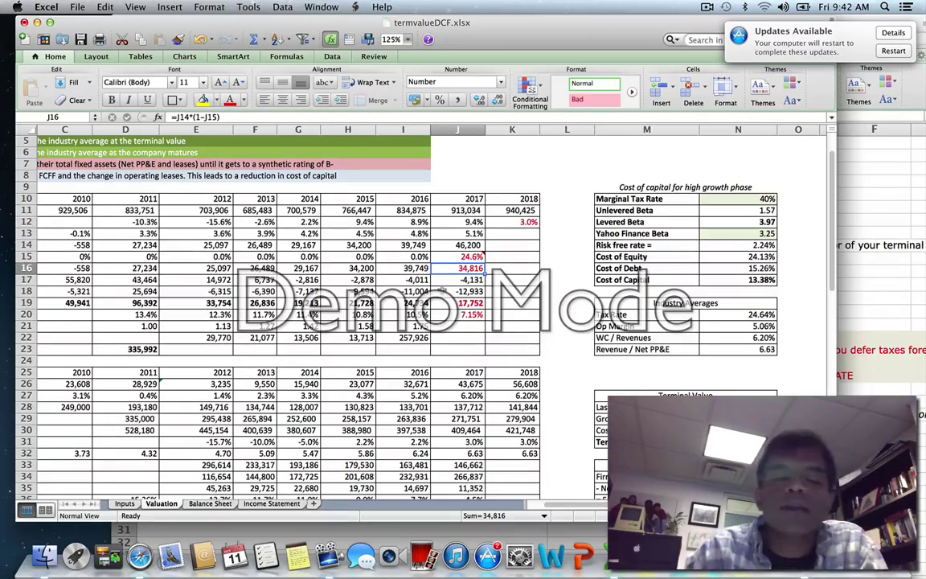
{"action": "key", "text": "Down"}
{"action": "key", "text": "Down"}
{"action": "key", "text": "Down"}
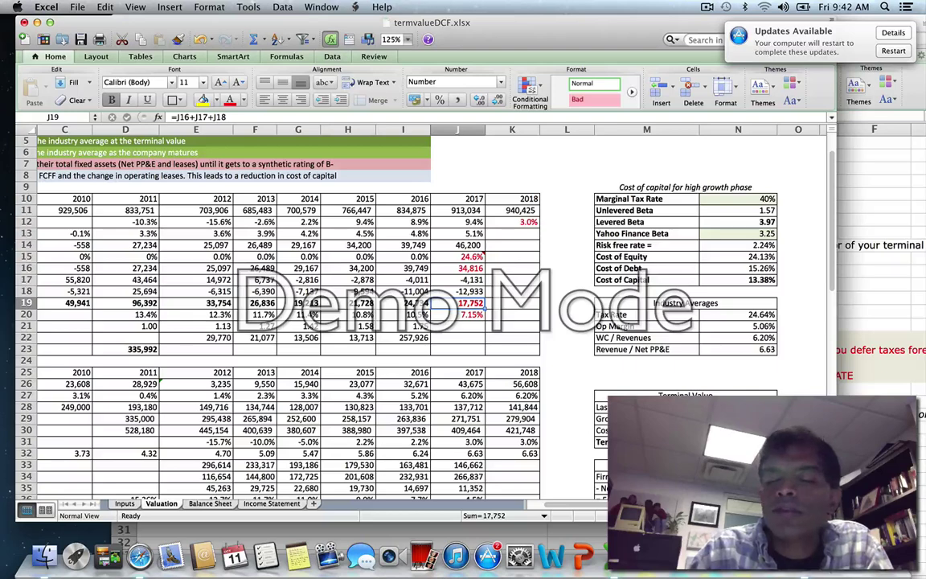
{"action": "left_click", "coordinate": [738, 407]}
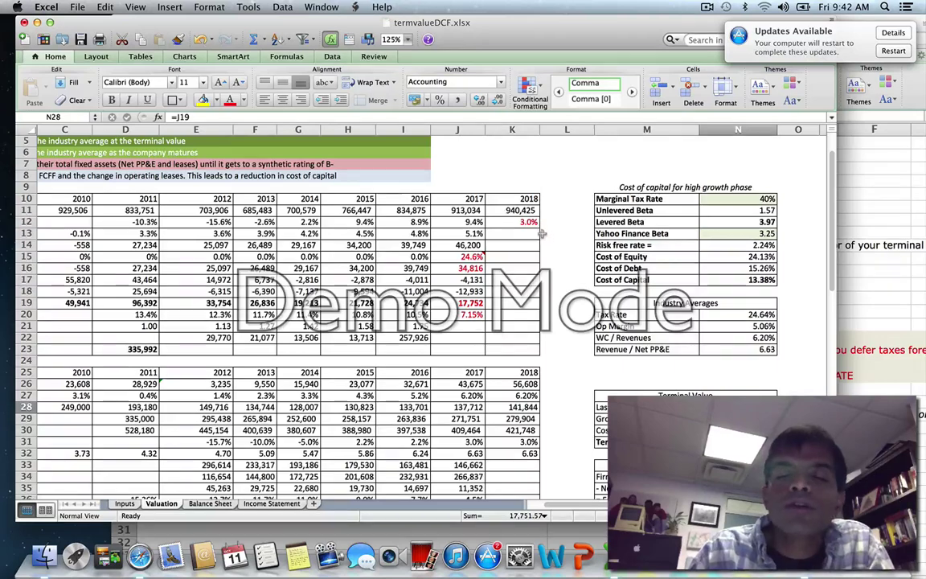
Check the 2018 growth rate and the terminal cost of capital, comparing the latter with the starting and yearly cost of capital figures.
{"action": "left_click", "coordinate": [515, 222]}
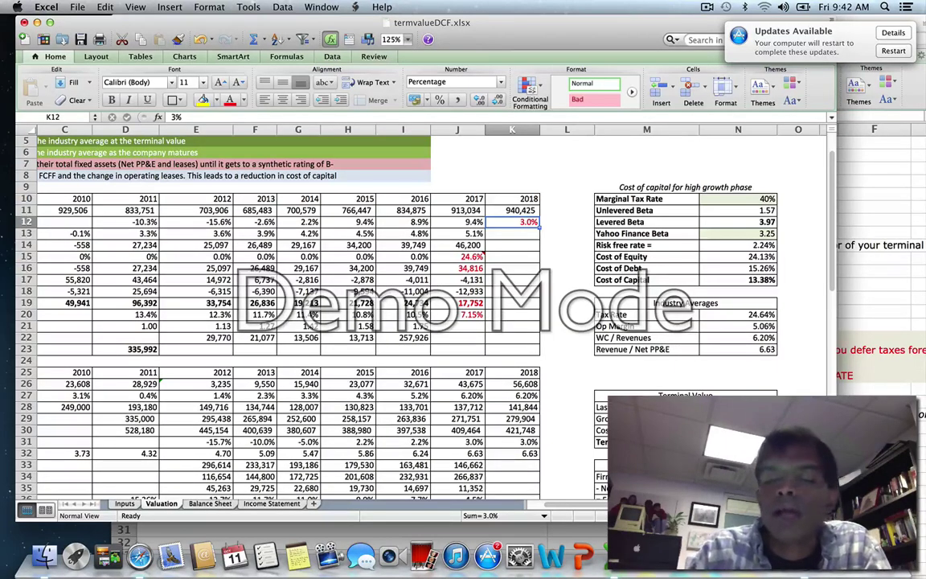
{"action": "left_click", "coordinate": [738, 430]}
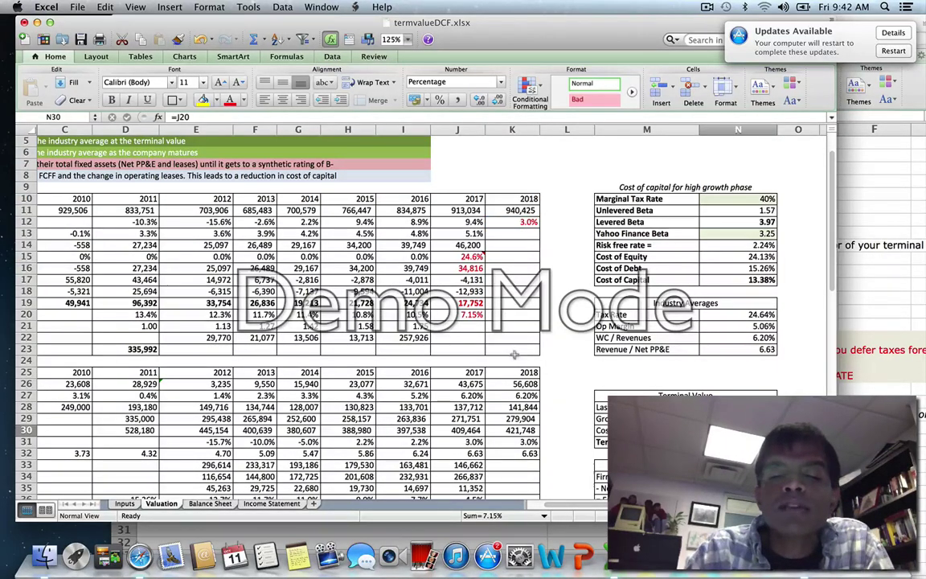
{"action": "key", "text": "ctrl+bracketleft"}
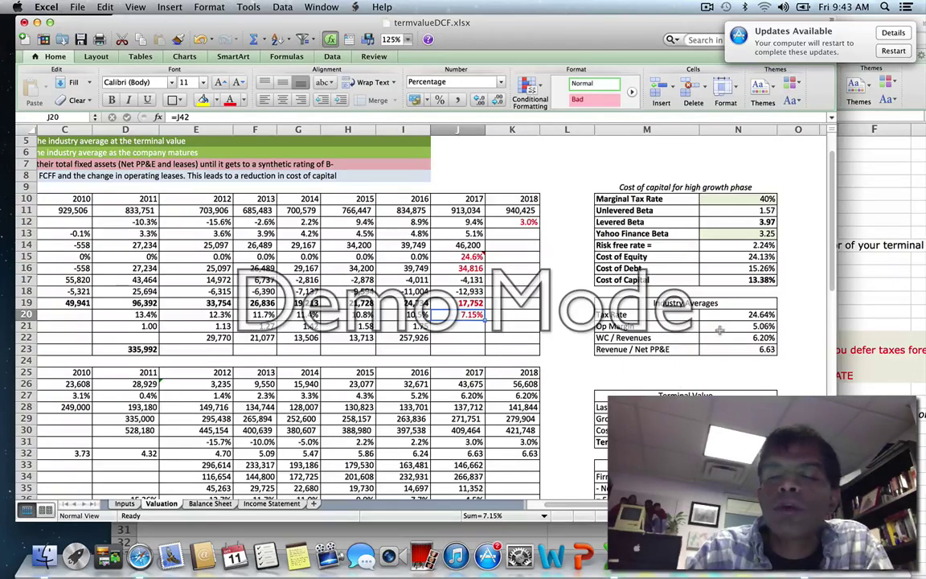
{"action": "left_click", "coordinate": [738, 280]}
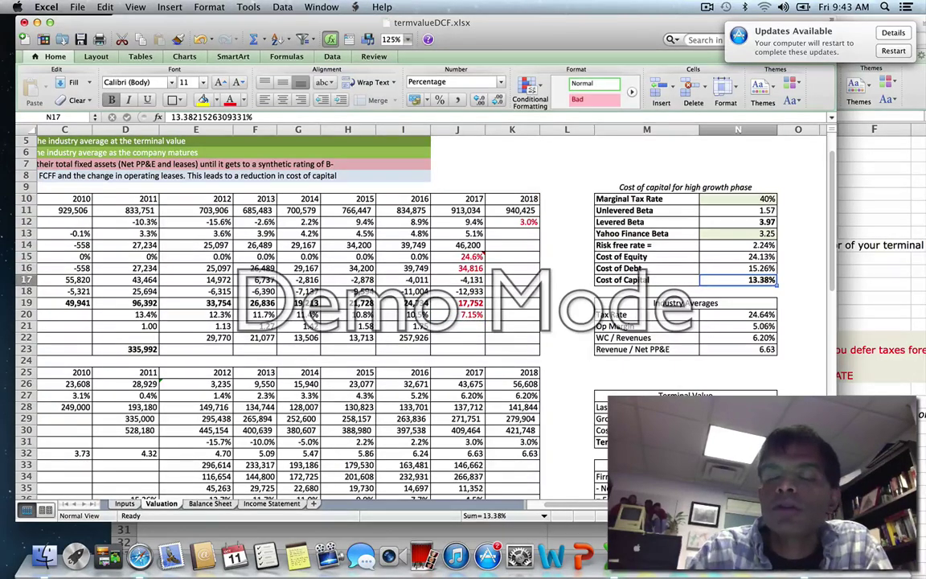
{"action": "scroll", "coordinate": [418, 314], "scroll_direction": "down", "scroll_amount": 10}
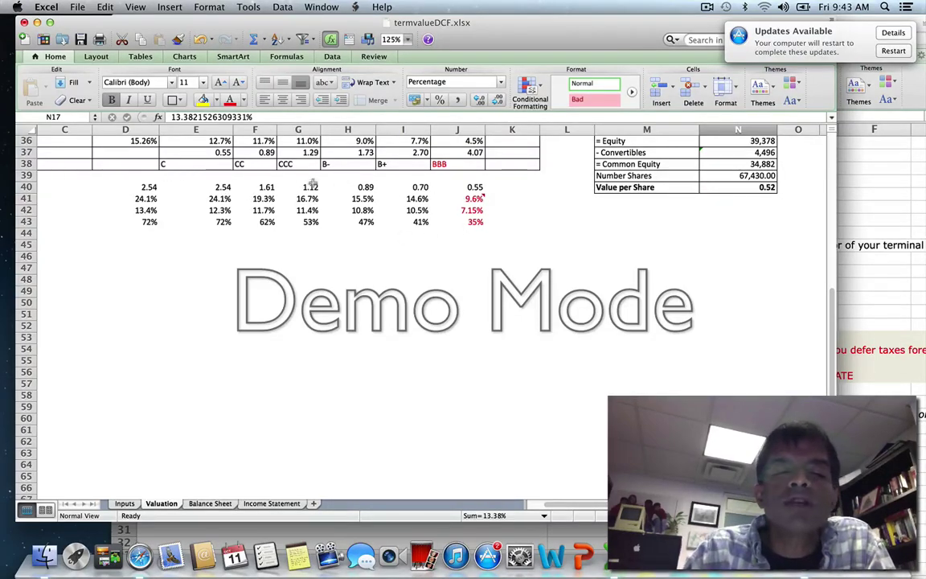
{"action": "mouse_move", "coordinate": [468, 203]}
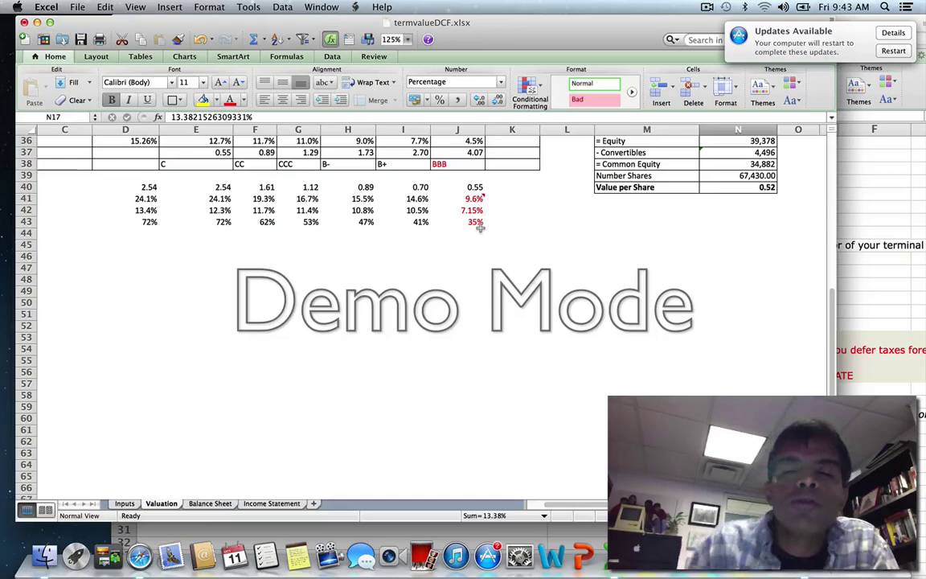
{"action": "left_click", "coordinate": [833, 181]}
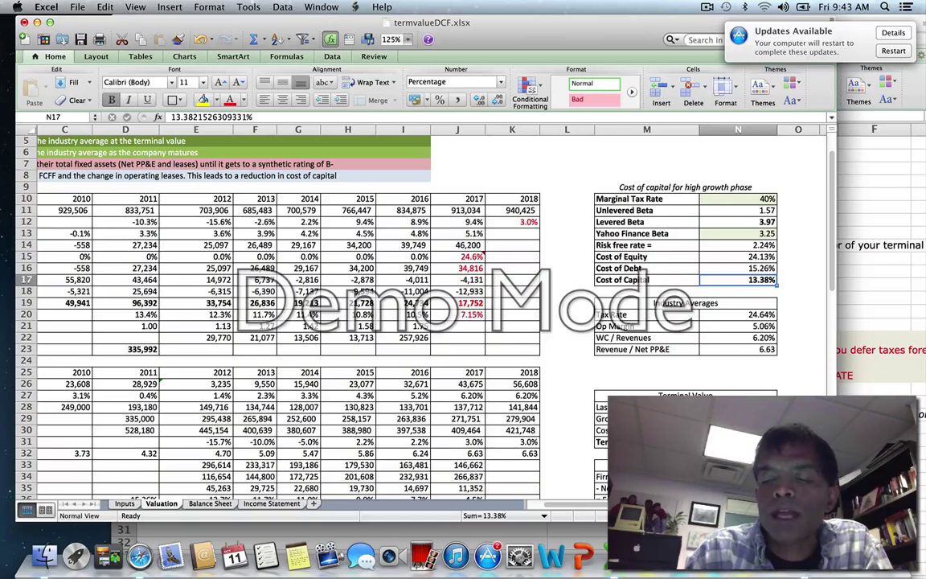
Review the Terminal Value table from the last cash flow down to the terminal value formula.
{"action": "left_click", "coordinate": [738, 406]}
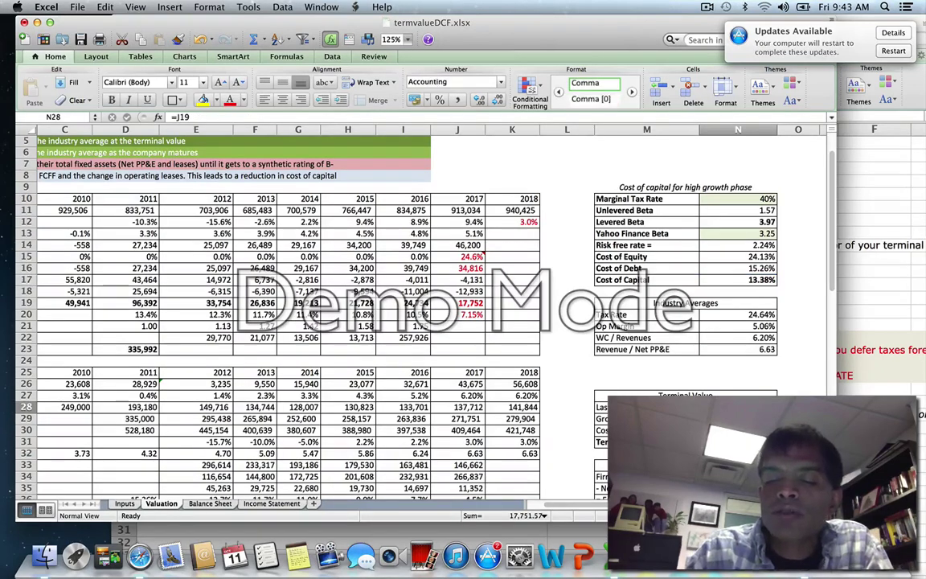
{"action": "key", "text": "Down"}
{"action": "key", "text": "Down"}
{"action": "key", "text": "Down"}
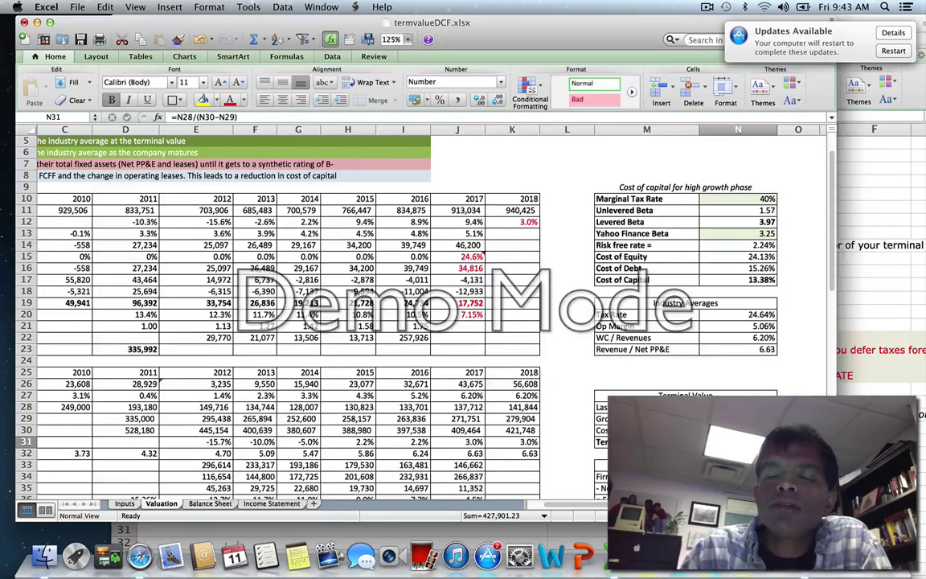
Shift the termvaluecheck.xls window aside and bring the termvalueDCF.xlsx workbook back to the front.
{"action": "key", "text": "super+grave"}
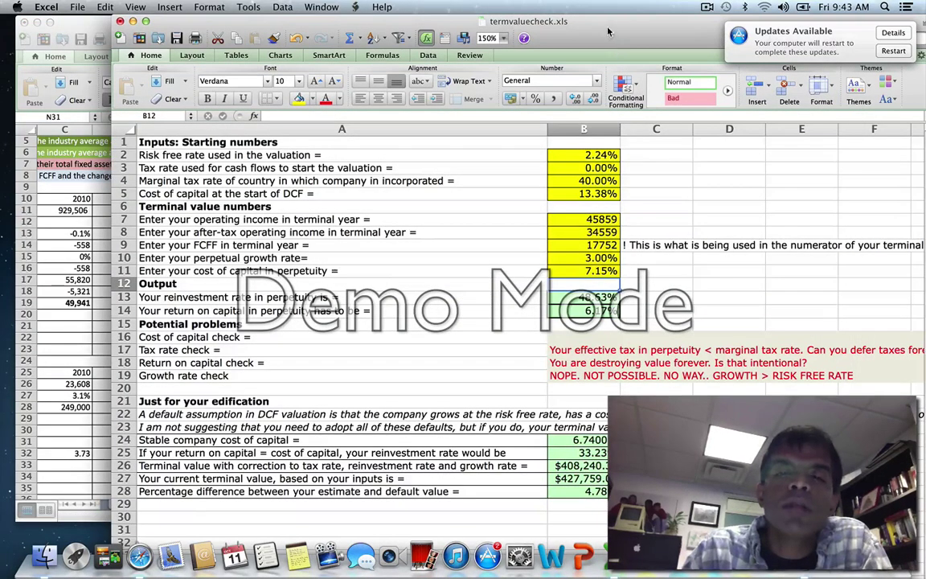
{"action": "left_click_drag", "start_coordinate": [609, 31], "coordinate": [665, 31]}
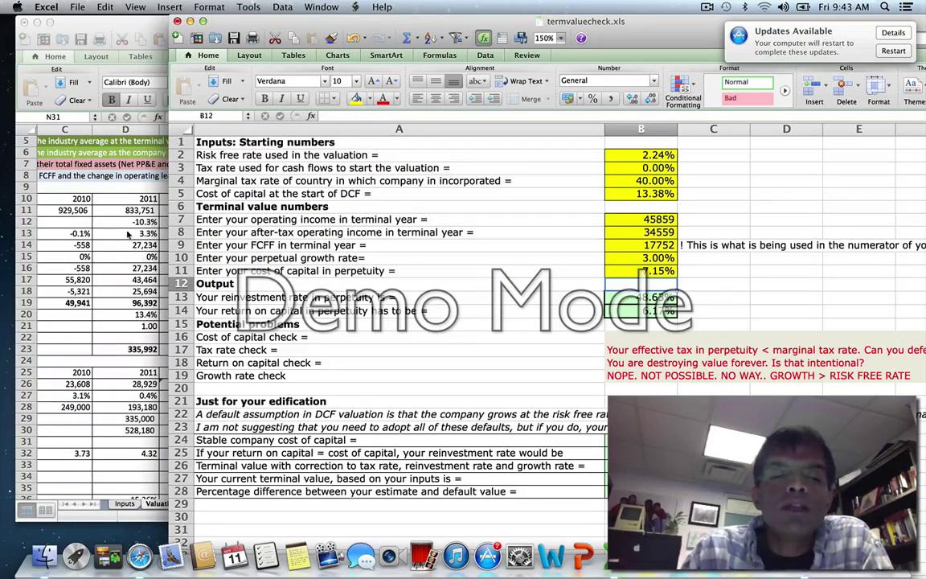
{"action": "key", "text": "super+grave"}
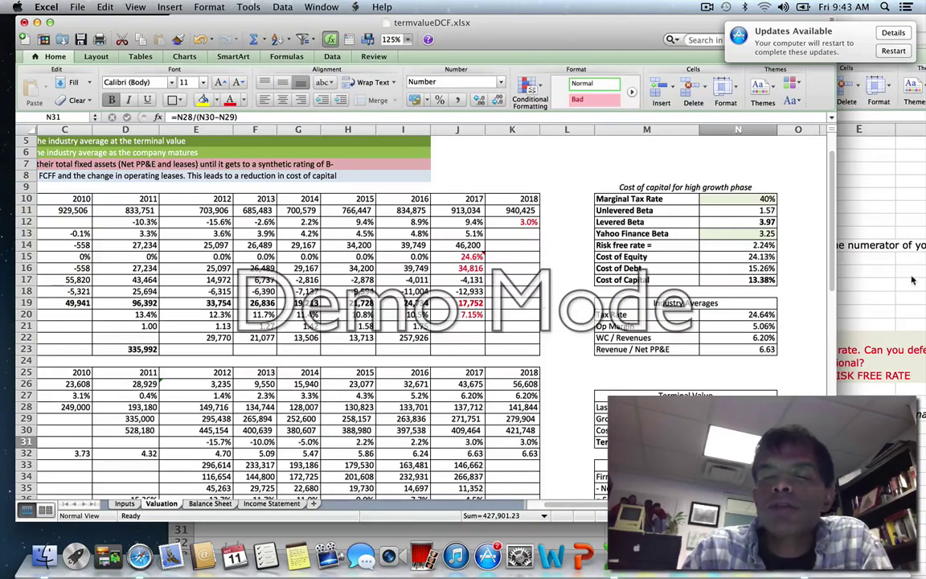
Compare the starting inputs in termvaluecheck.xls with the cost of capital table in termvalueDCF.xlsx, switching between the two workbooks.
{"action": "left_click", "coordinate": [913, 279]}
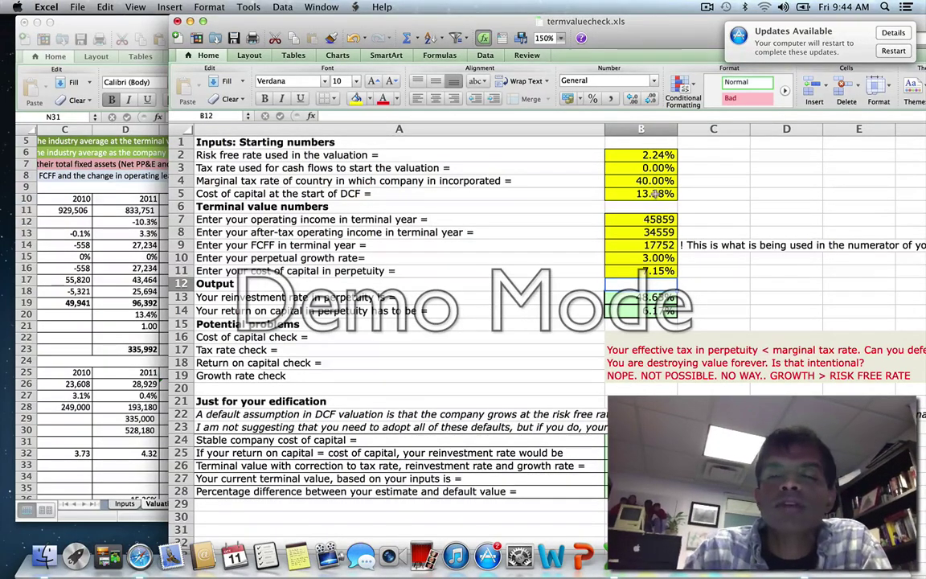
{"action": "left_click", "coordinate": [124, 266]}
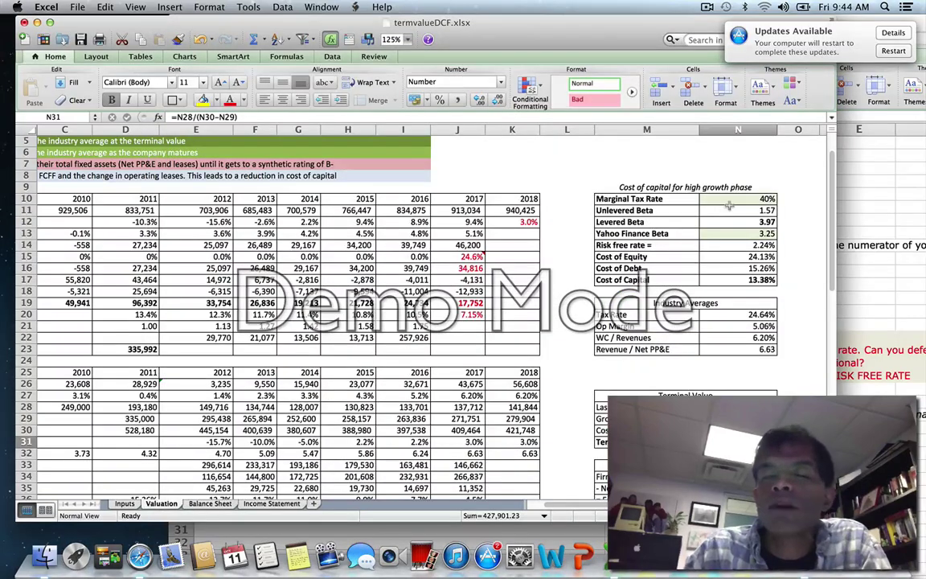
{"action": "left_click", "coordinate": [846, 241]}
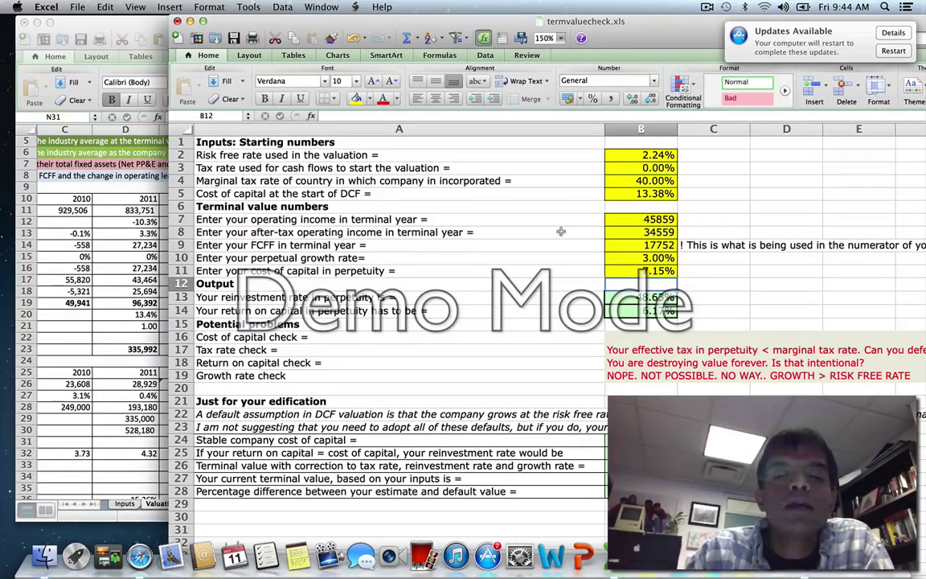
{"action": "left_click", "coordinate": [87, 262]}
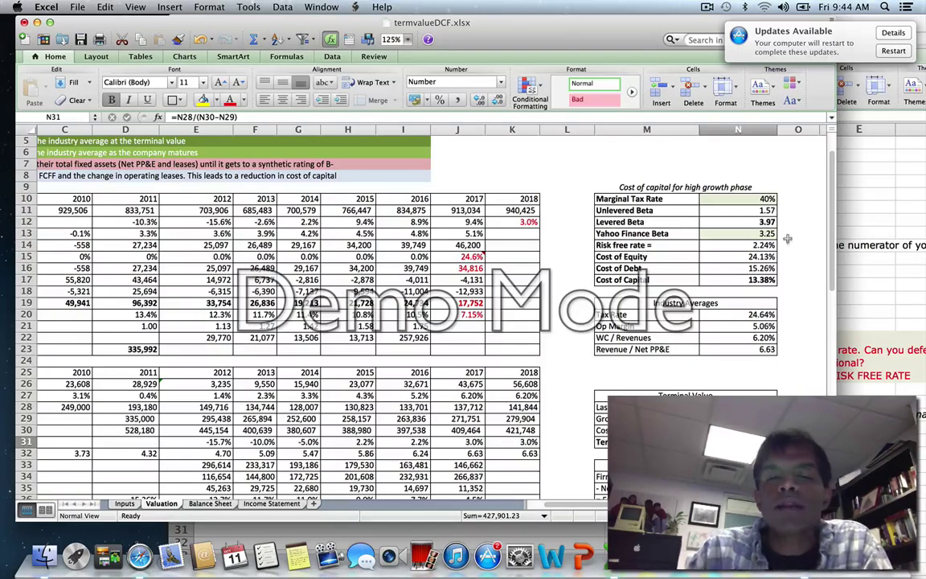
{"action": "left_click", "coordinate": [844, 201]}
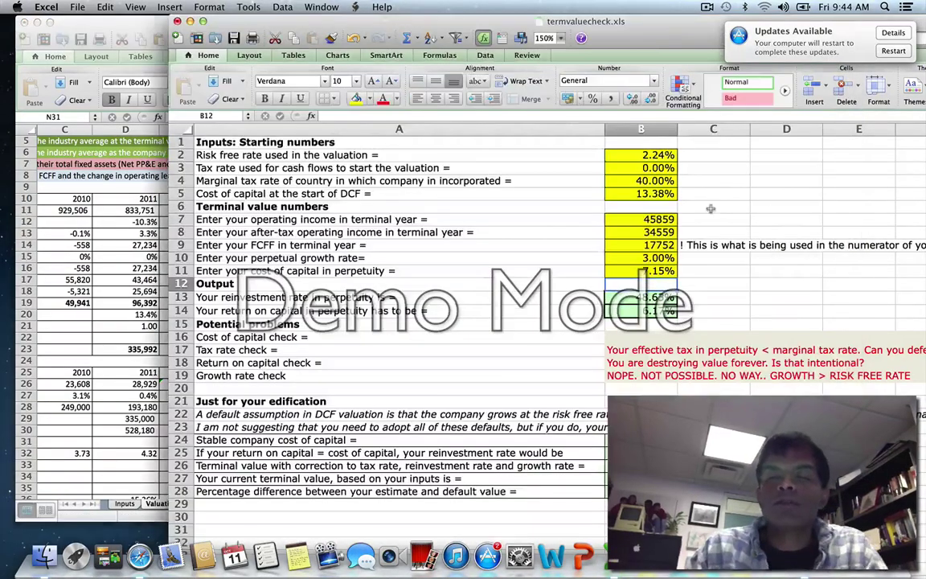
Set the terminal-year operating income in termvaluecheck.xls to 46200.
{"action": "left_click", "coordinate": [658, 218]}
{"action": "type", "text": "4"}
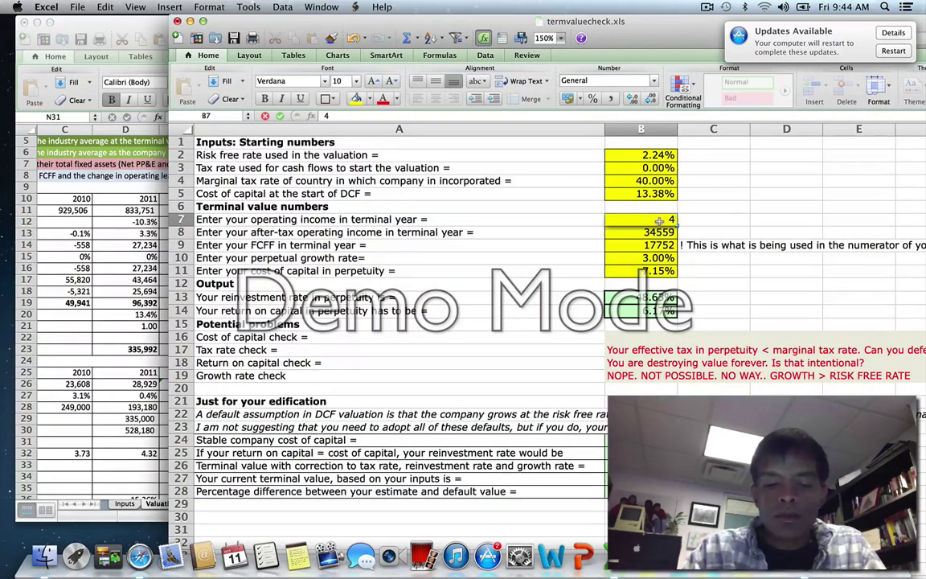
{"action": "type", "text": "6200"}
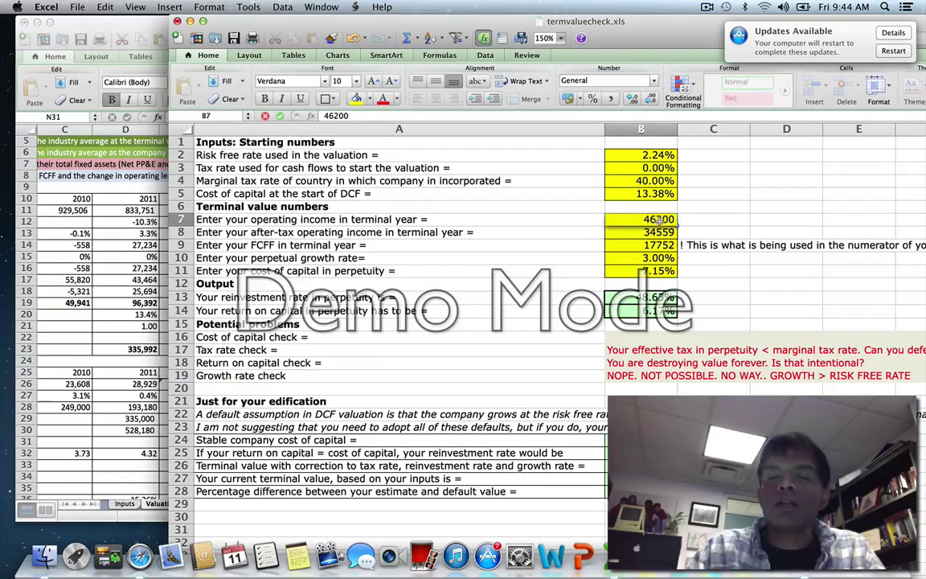
{"action": "key", "text": "Return"}
Look up the 2017 after-tax operating income in termvalueDCF.xlsx and enter 34816 for the terminal year in termvaluecheck.xls.
{"action": "key", "text": "super+grave"}
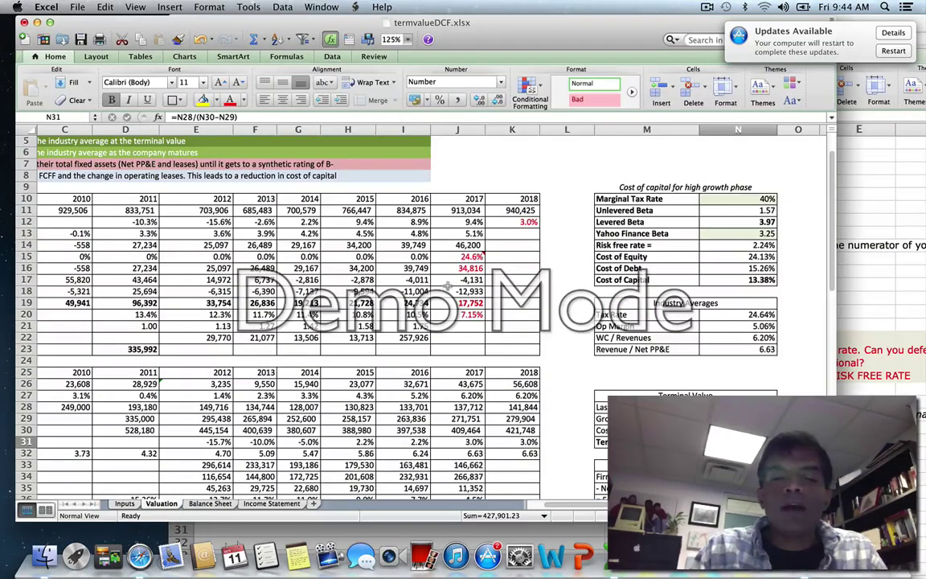
{"action": "left_click", "coordinate": [853, 270]}
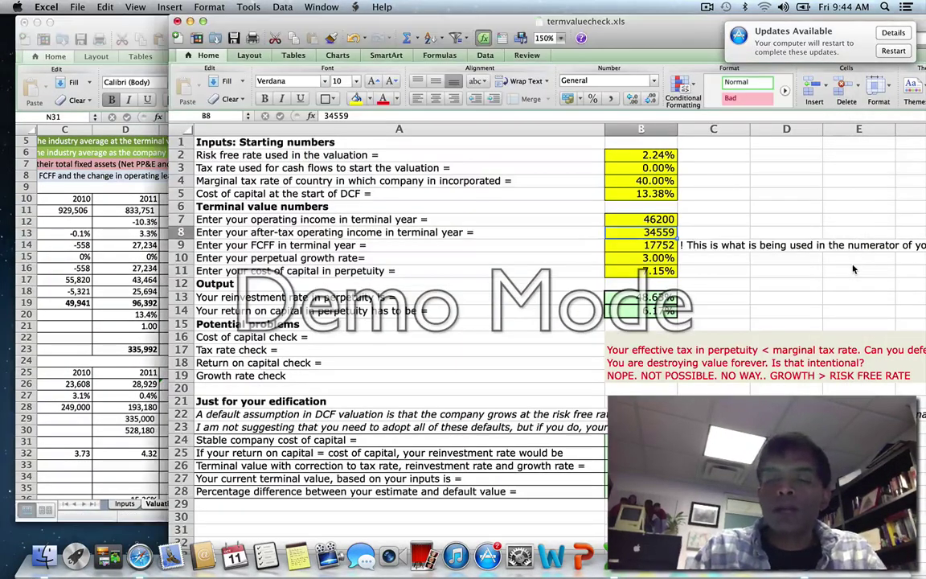
{"action": "type", "text": "34"}
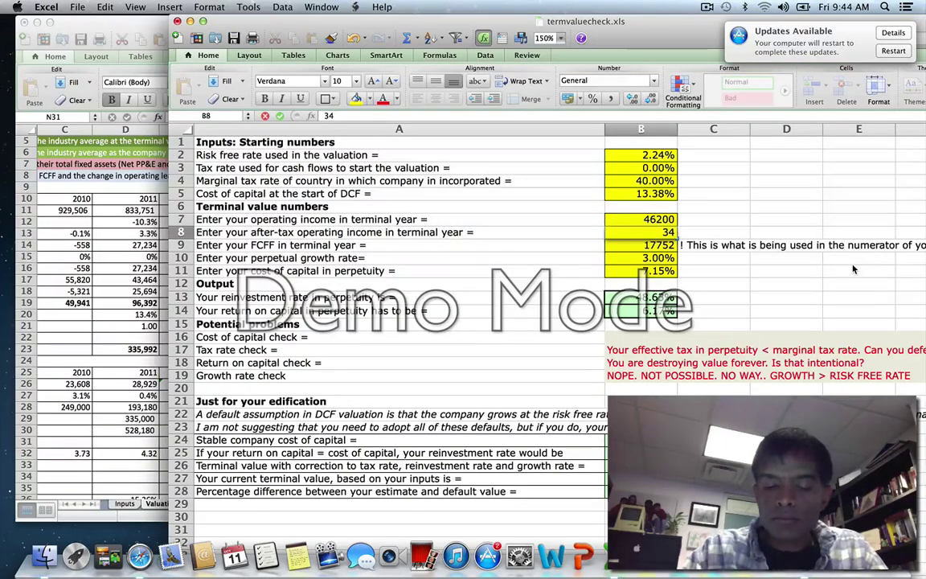
{"action": "type", "text": "816"}
{"action": "key", "text": "Return"}
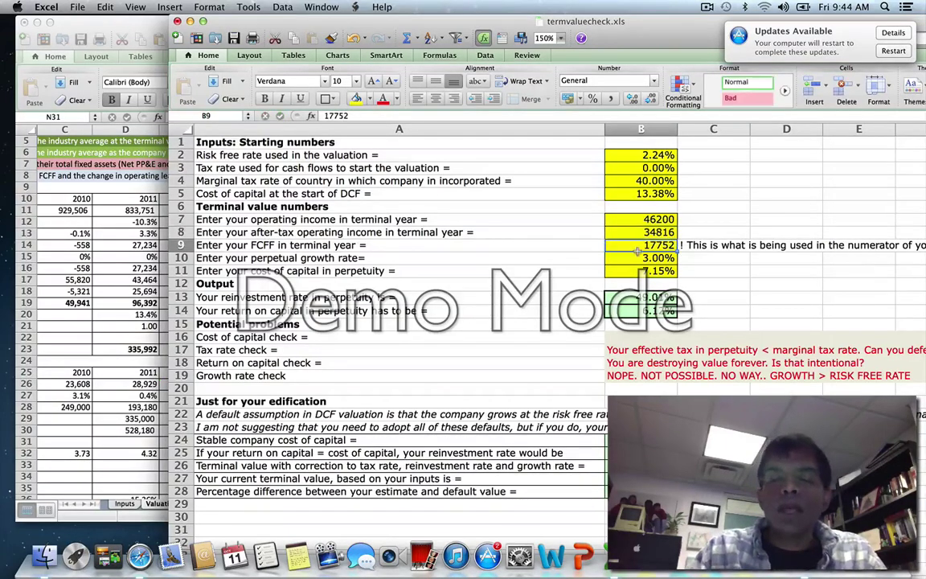
Compare the terminal-year FCFF, perpetual growth rate and cost of capital in perpetuity with the figures in termvalueDCF.xlsx.
{"action": "left_click", "coordinate": [143, 263]}
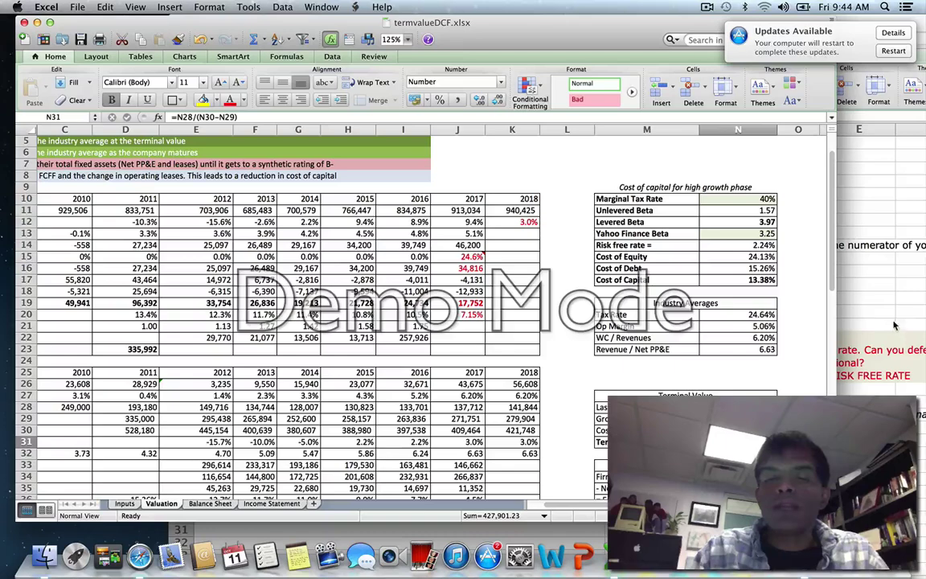
{"action": "key", "text": "super+grave"}
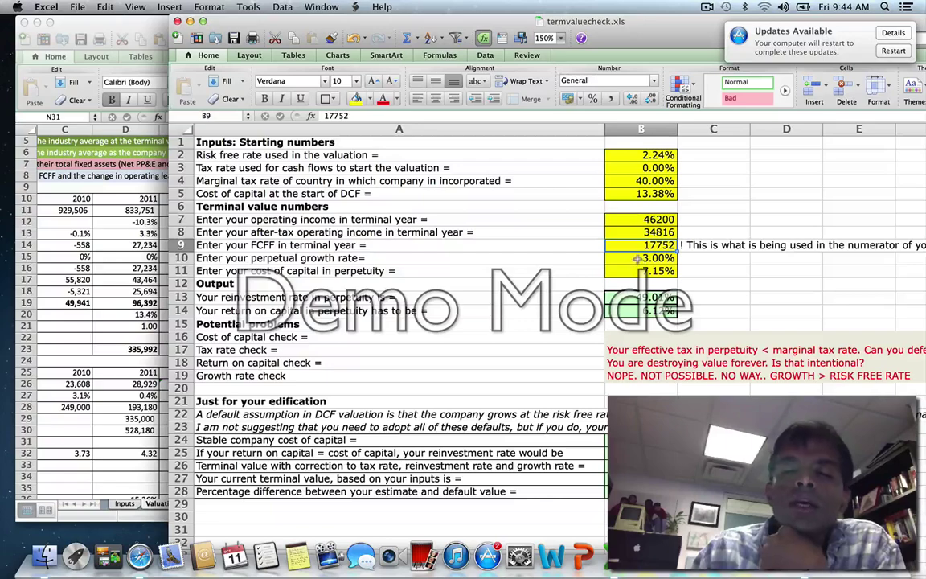
{"action": "key", "text": "Down"}
{"action": "key", "text": "Down"}
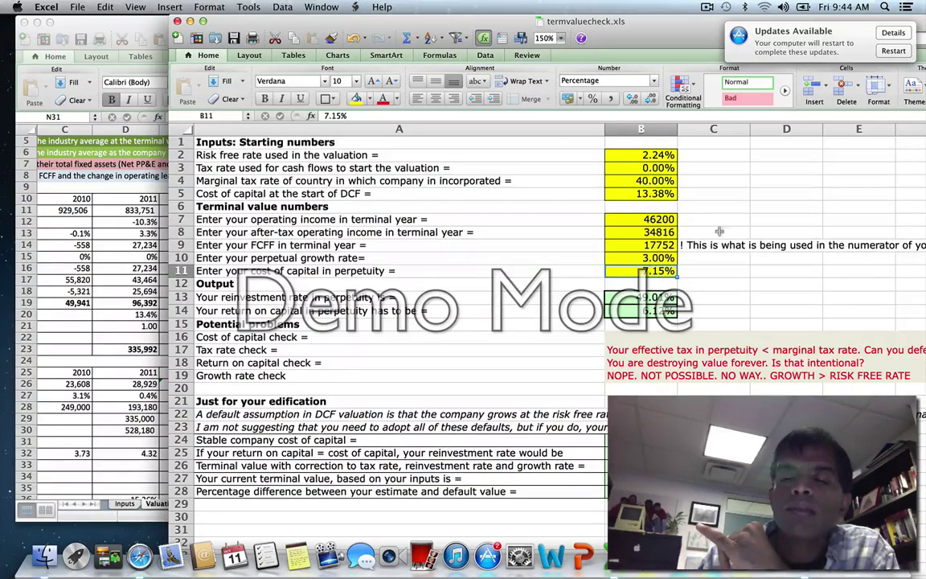
Test the cost of capital check by setting the cost of capital in perpetuity to the starting value of 13.38%.
{"action": "left_click", "coordinate": [655, 193]}
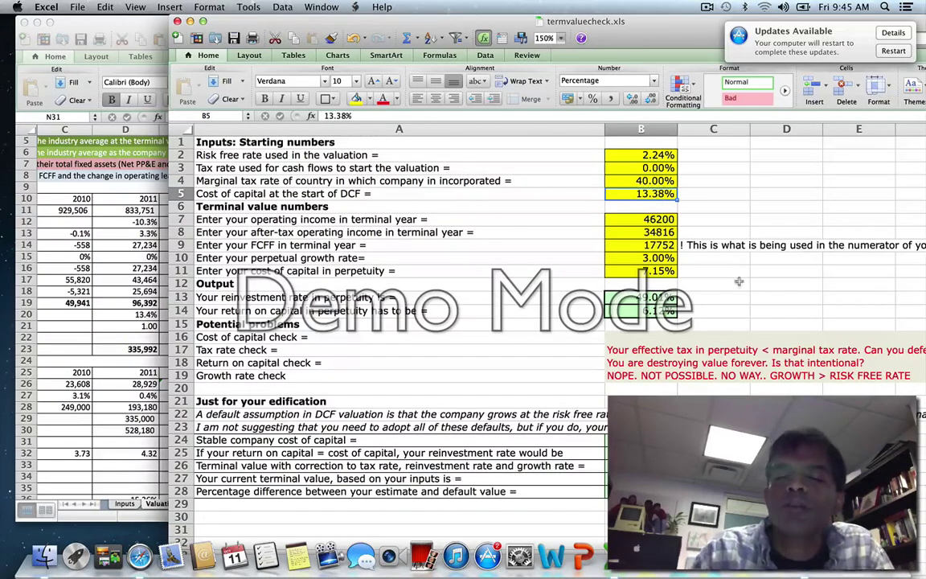
{"action": "key", "text": "Down"}
{"action": "key", "text": "Down"}
{"action": "key", "text": "Down"}
{"action": "key", "text": "Down"}
{"action": "key", "text": "Down"}
{"action": "key", "text": "Down"}
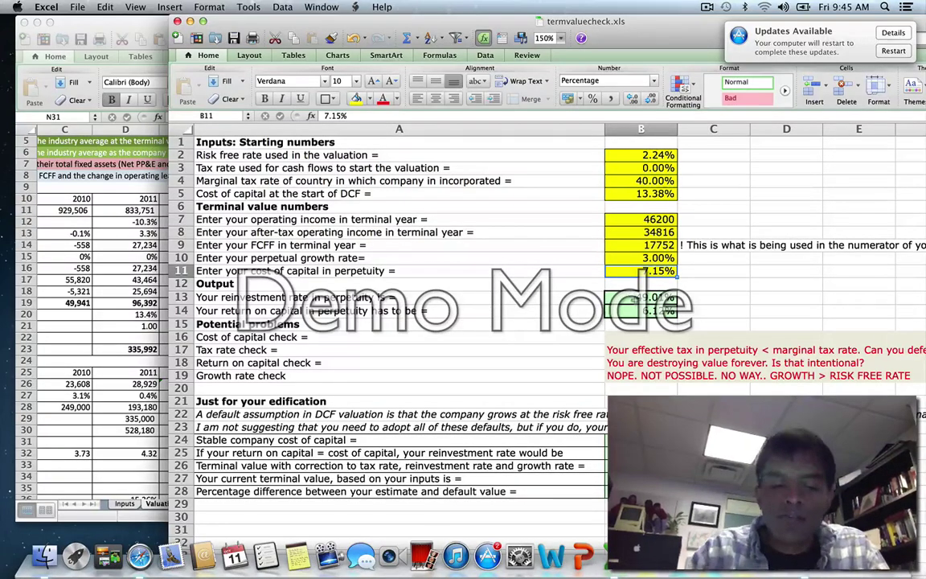
{"action": "type", "text": "13.38%"}
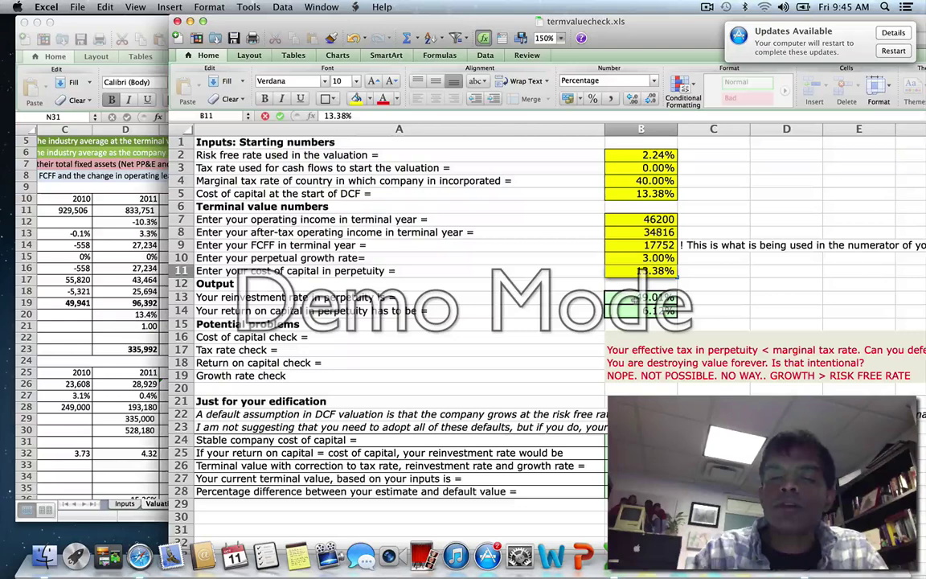
{"action": "key", "text": "Return"}
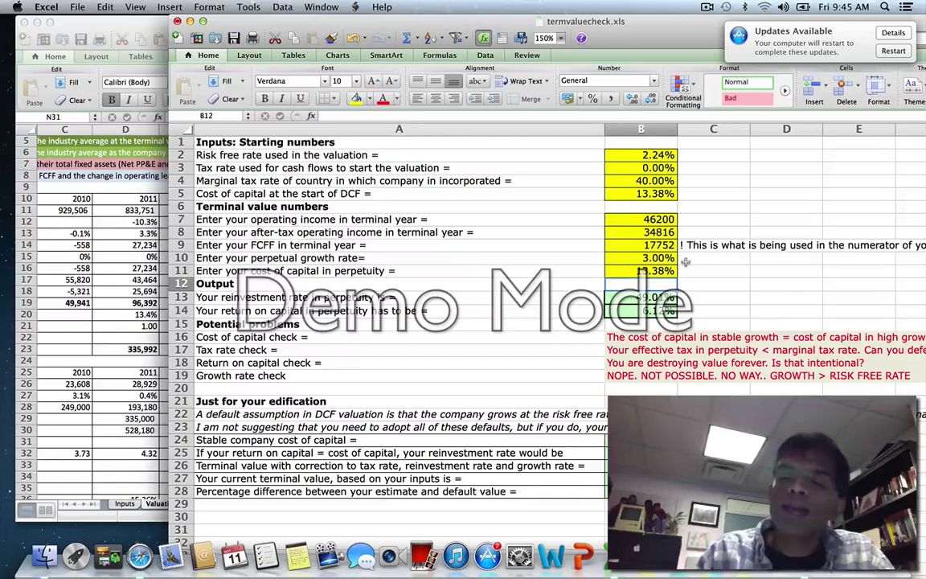
Set the cost of capital in perpetuity back to 7.15%.
{"action": "left_click", "coordinate": [658, 274]}
{"action": "type", "text": "7.15"}
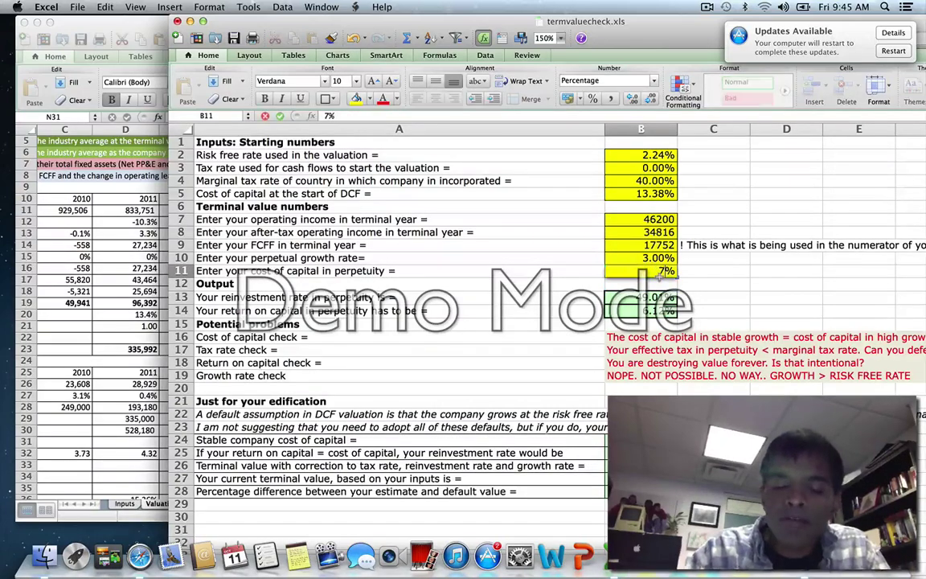
{"action": "key", "text": "Return"}
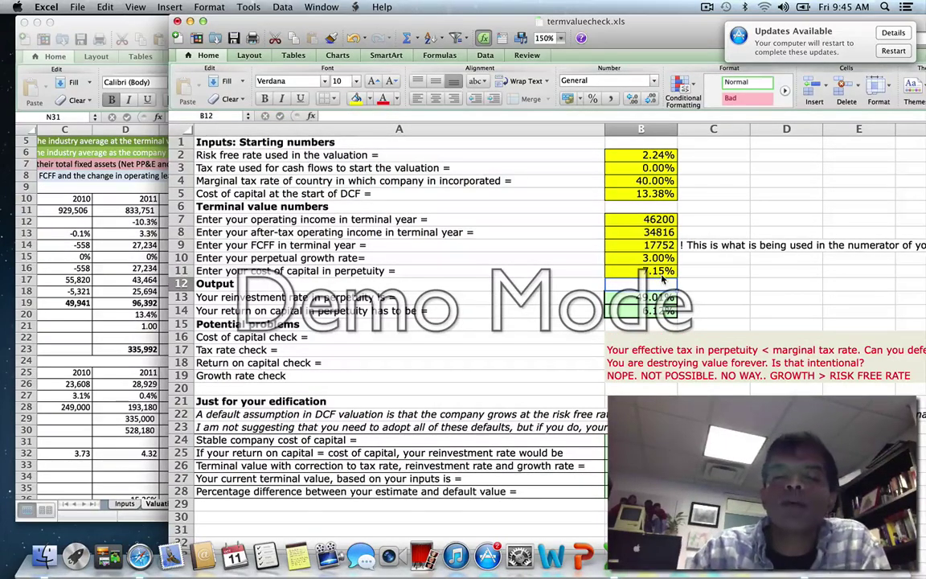
Review the perpetual growth rate and the formula behind the growth rate check.
{"action": "left_click", "coordinate": [657, 258]}
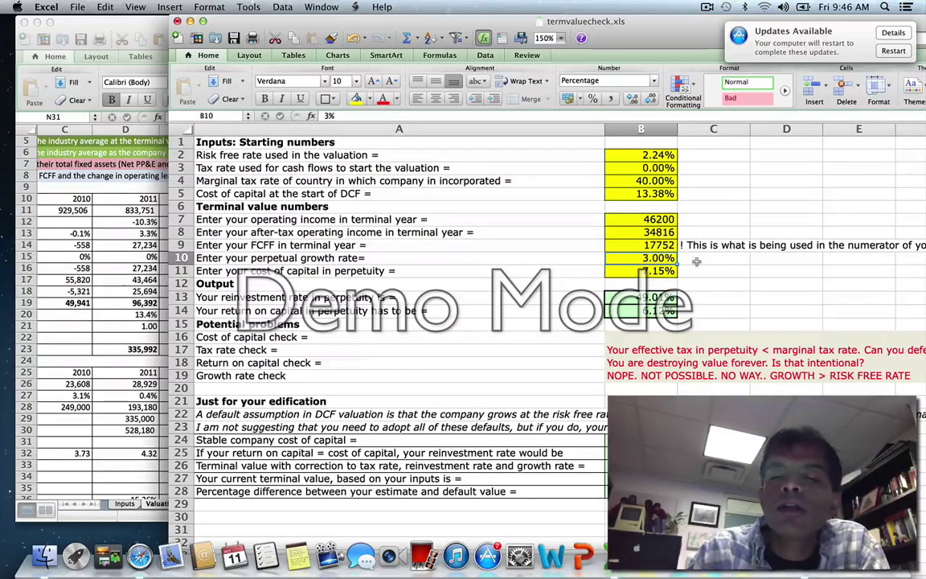
{"action": "left_click", "coordinate": [669, 377]}
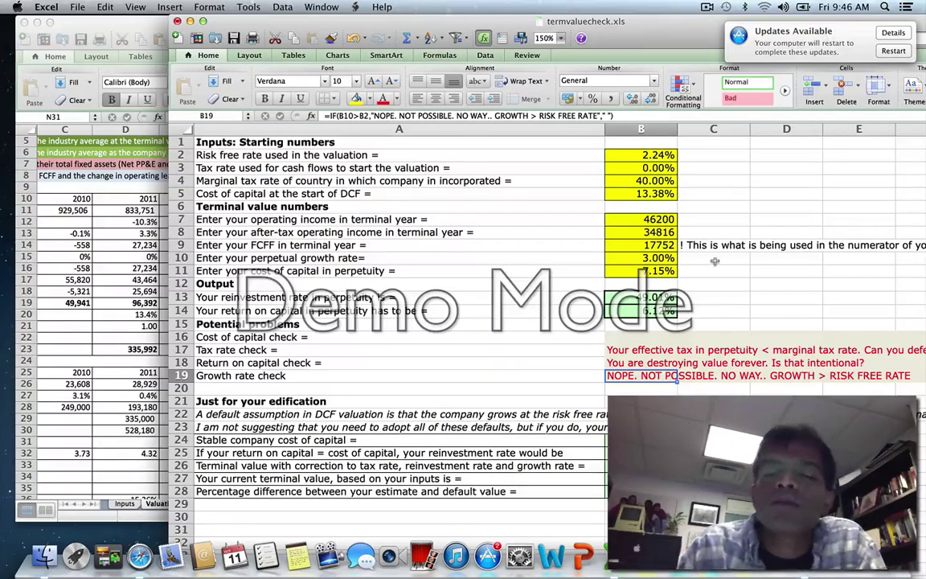
Trace FCFF and after-tax operating income to the reinvestment rate formula, and compare the return on capital with the cost of capital in perpetuity.
{"action": "left_click", "coordinate": [644, 246]}
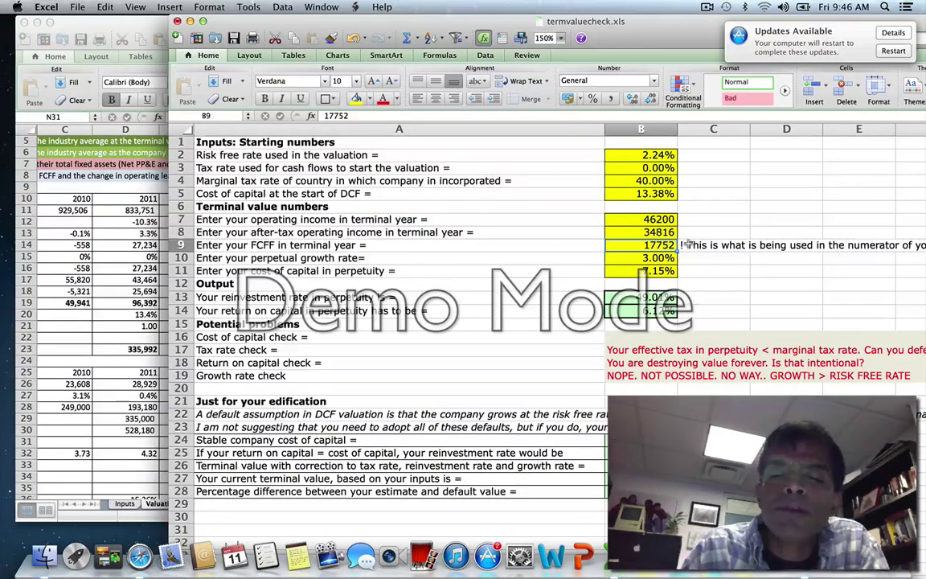
{"action": "key", "text": "Up"}
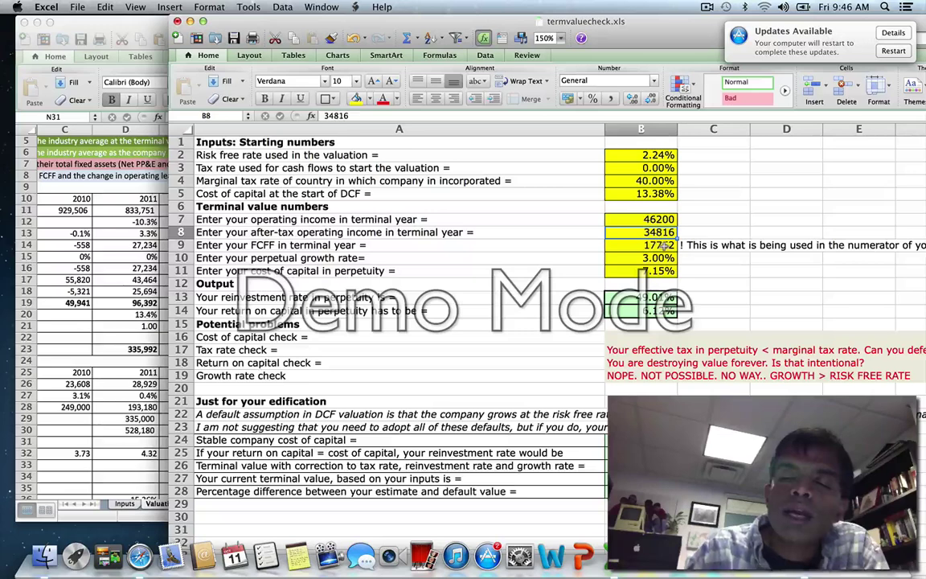
{"action": "key", "text": "Down"}
{"action": "key", "text": "Down"}
{"action": "key", "text": "Down"}
{"action": "key", "text": "Down"}
{"action": "key", "text": "Down"}
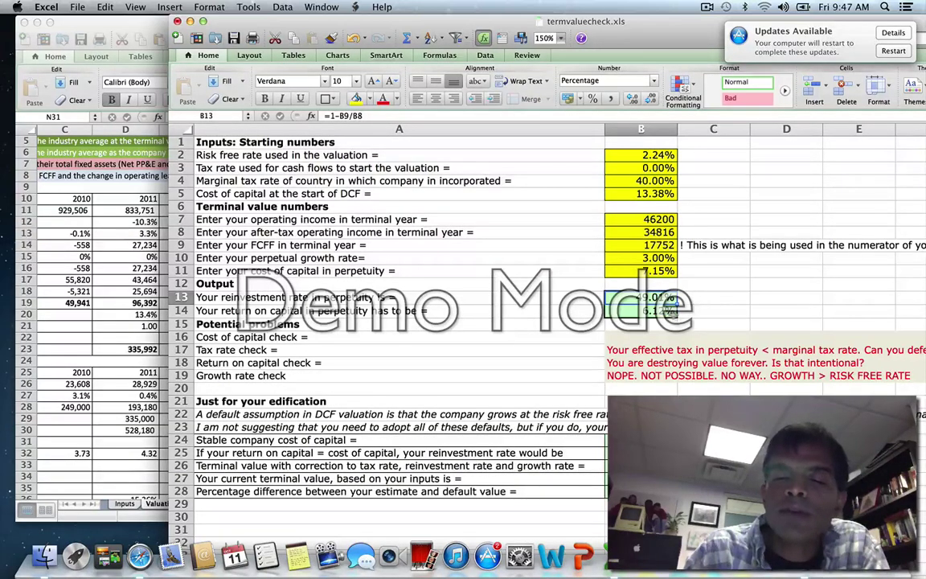
{"action": "key", "text": "Down"}
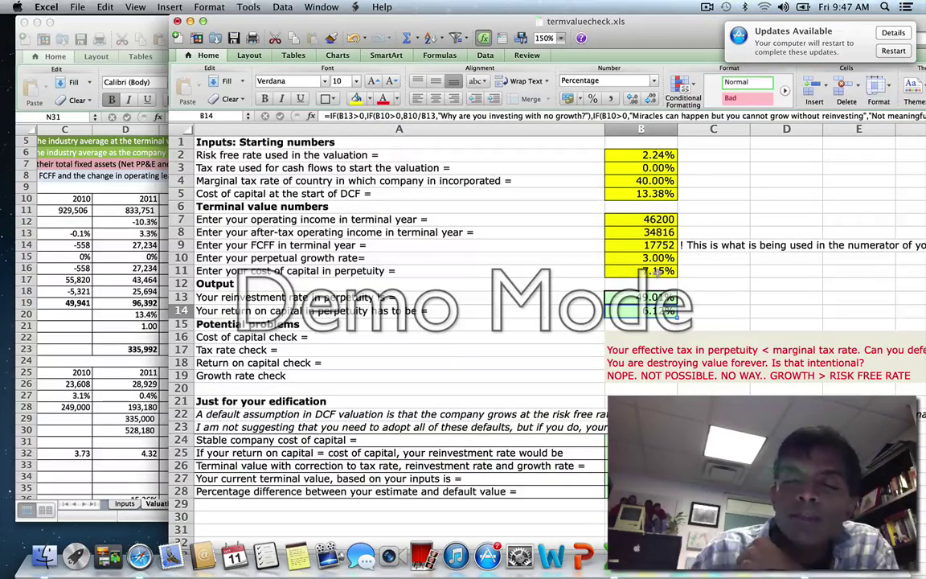
{"action": "left_click", "coordinate": [657, 271]}
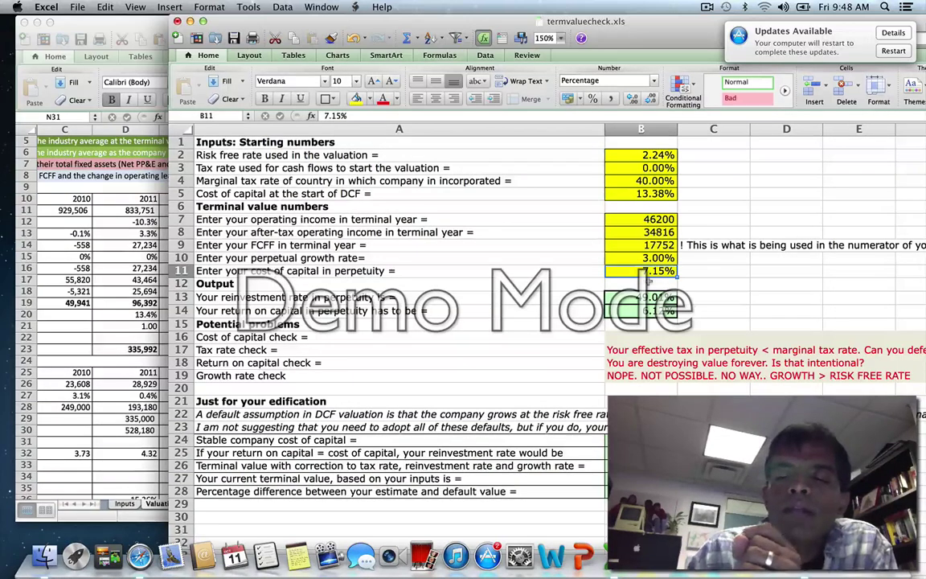
Test a terminal-year FCFF of 32000 and examine its effect on the reinvestment rate and return on capital in perpetuity.
{"action": "left_click", "coordinate": [652, 245]}
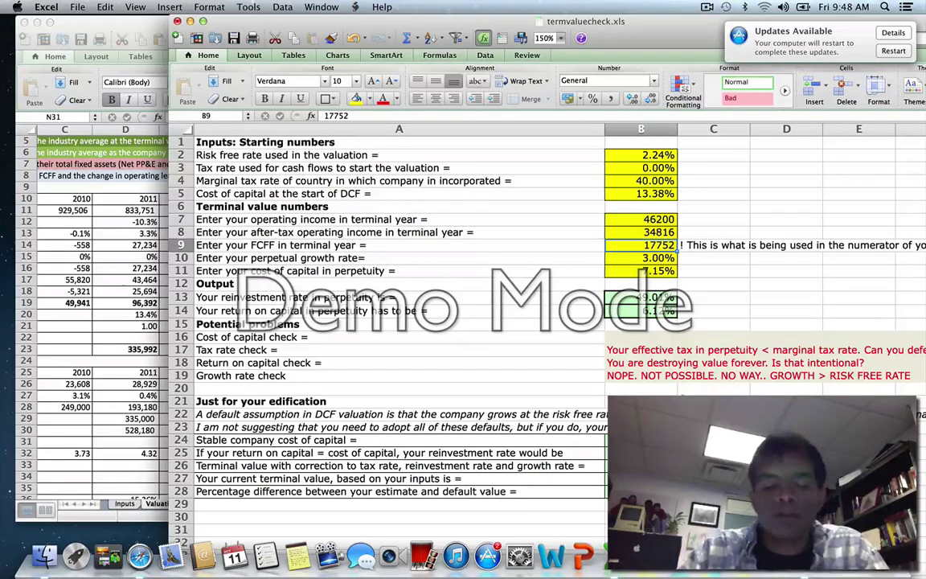
{"action": "type", "text": "32000"}
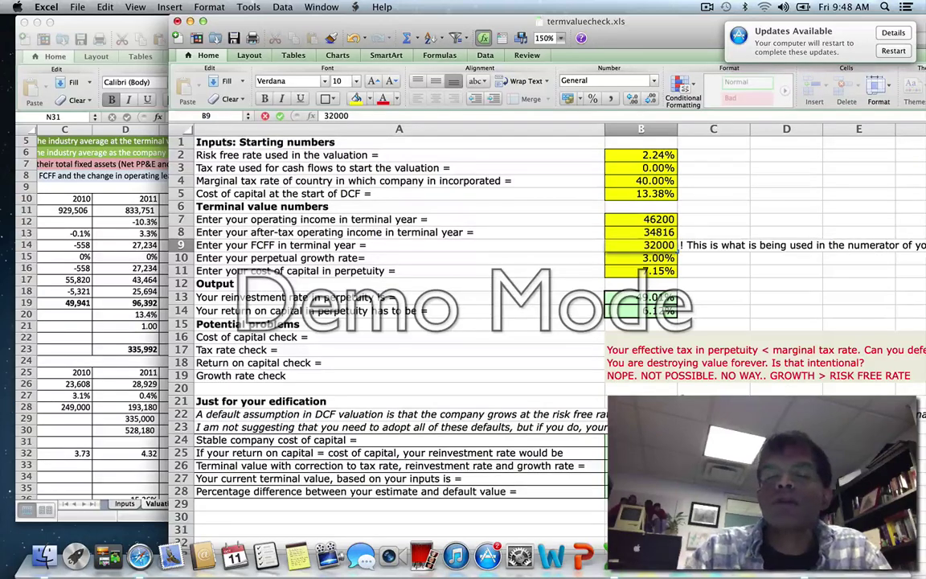
{"action": "key", "text": "Return"}
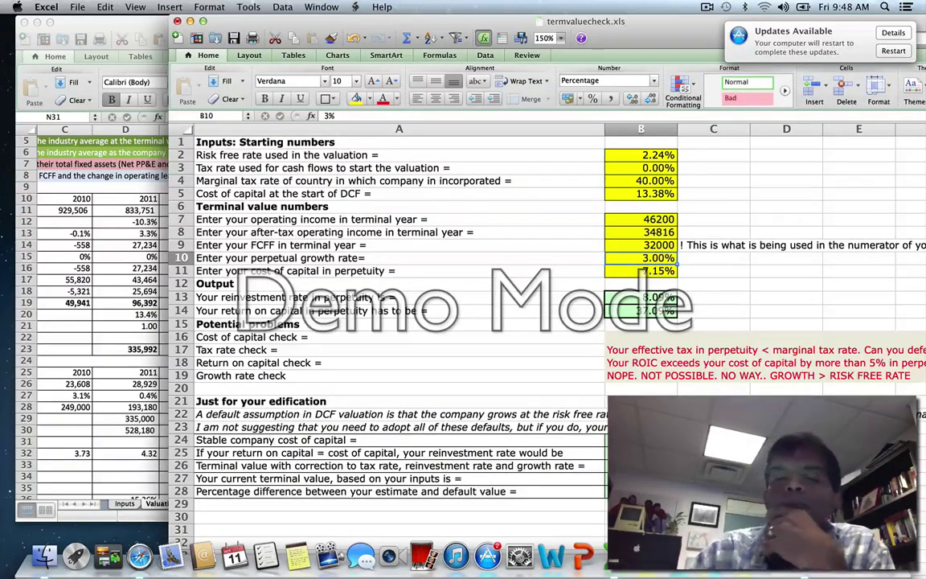
{"action": "key", "text": "Down"}
{"action": "key", "text": "Down"}
{"action": "key", "text": "Down"}
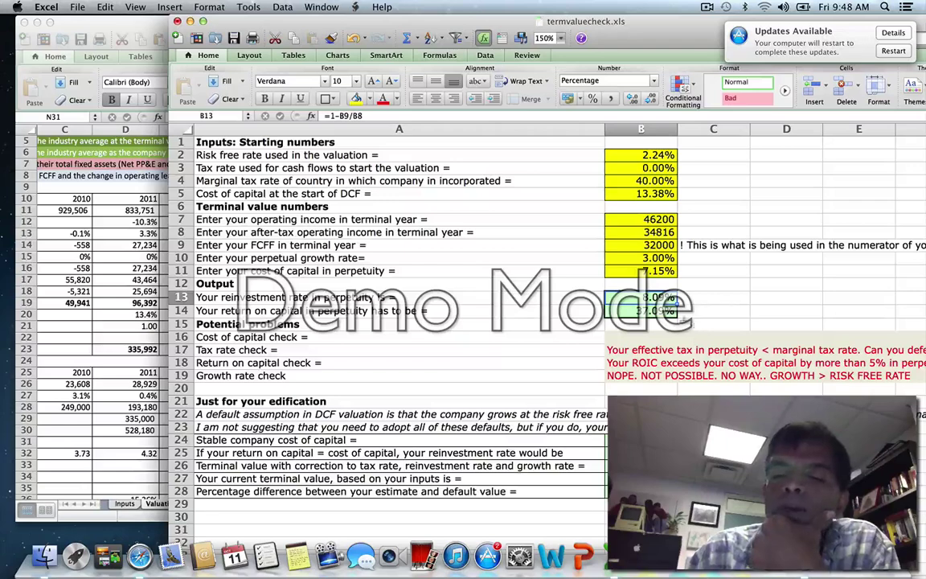
{"action": "key", "text": "Down"}
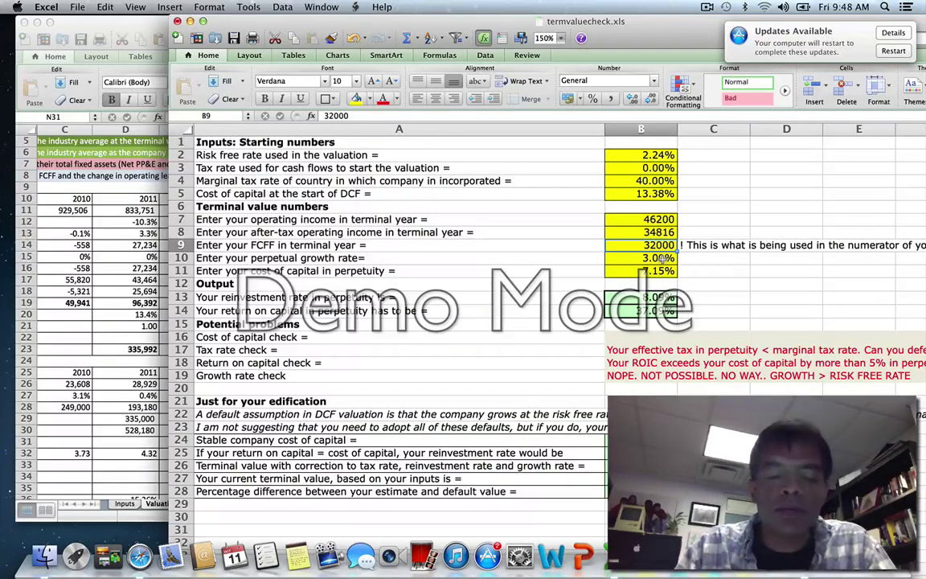
Test a terminal-year FCFF of 34816, equal to the after-tax operating income.
{"action": "type", "text": "34"}
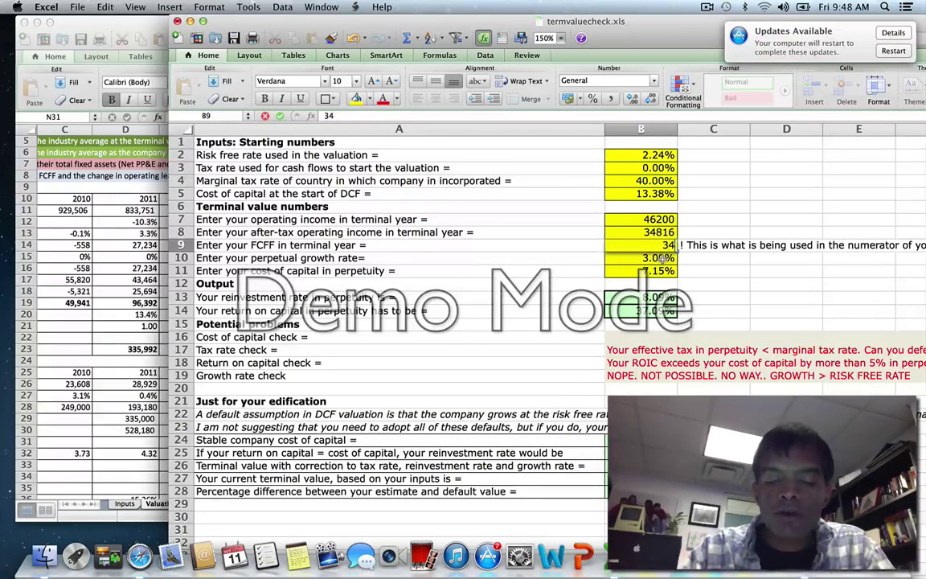
{"action": "type", "text": "816"}
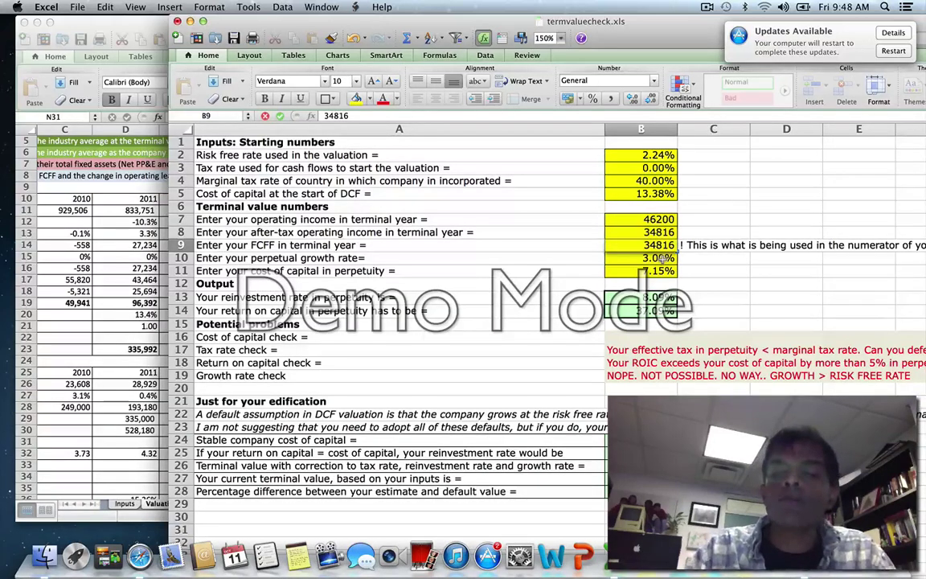
{"action": "key", "text": "Return"}
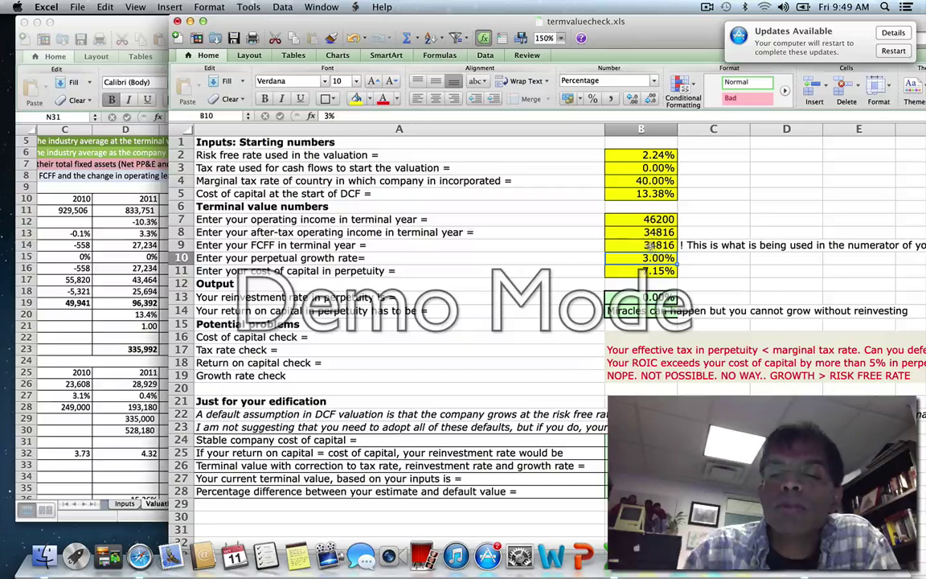
Undo the last two changes to the terminal-year FCFF.
{"action": "left_click", "coordinate": [647, 245]}
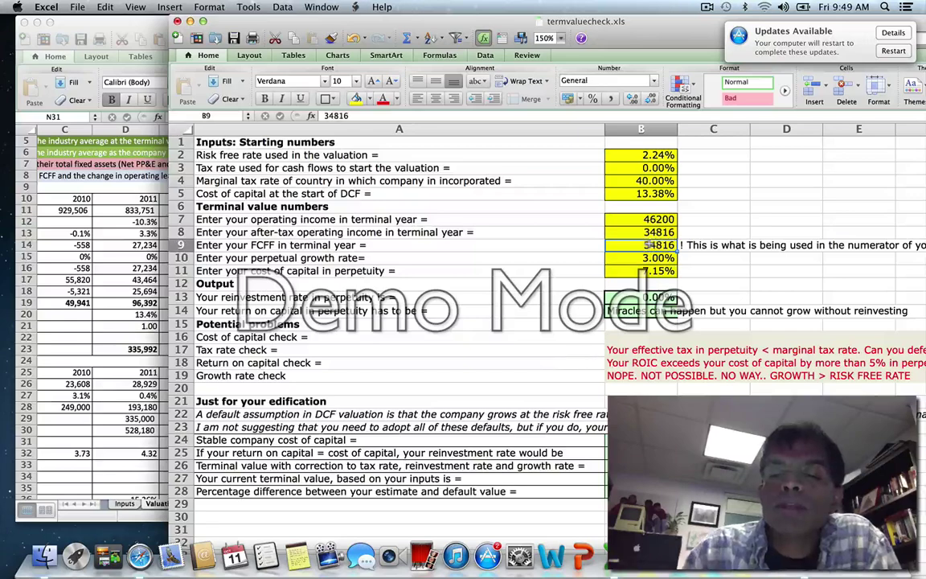
{"action": "left_click", "coordinate": [105, 7]}
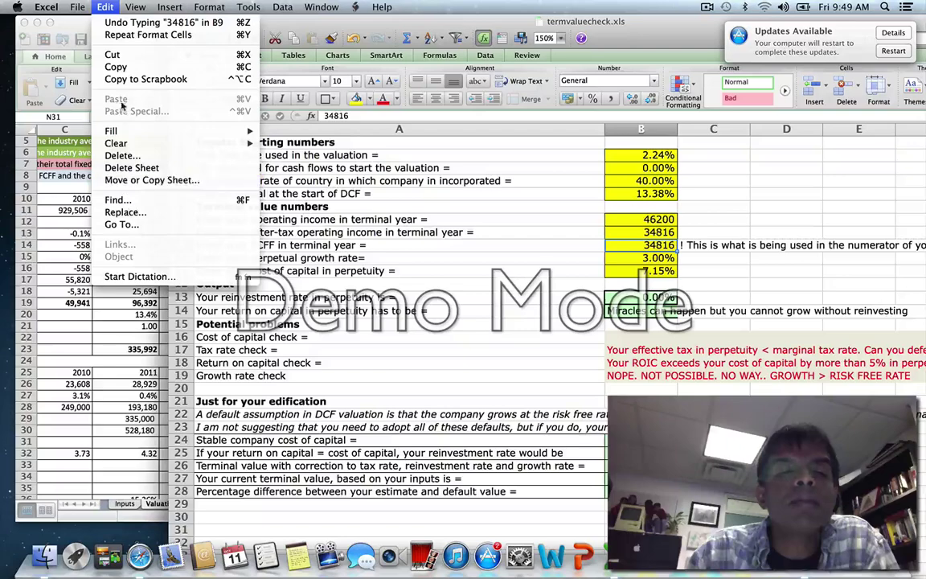
{"action": "left_click", "coordinate": [129, 22]}
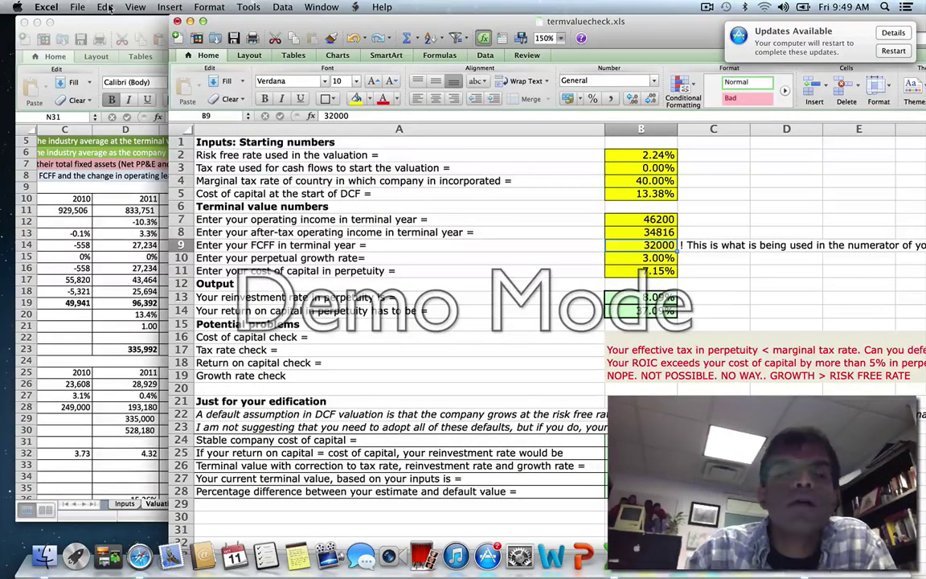
{"action": "left_click", "coordinate": [106, 7]}
{"action": "left_click", "coordinate": [128, 22]}
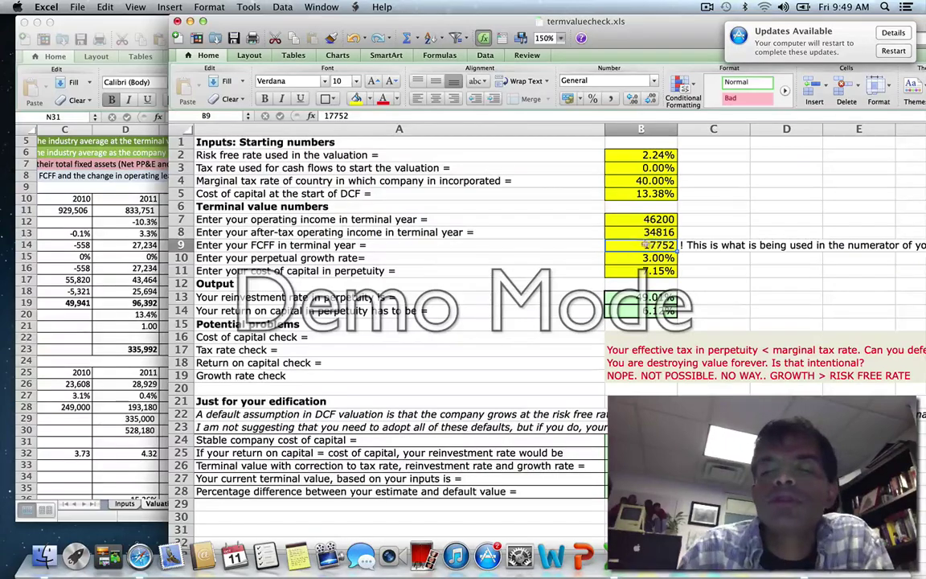
Bring the termvalueDCF.xlsx workbook back to the front.
{"action": "key", "text": "super+grave"}
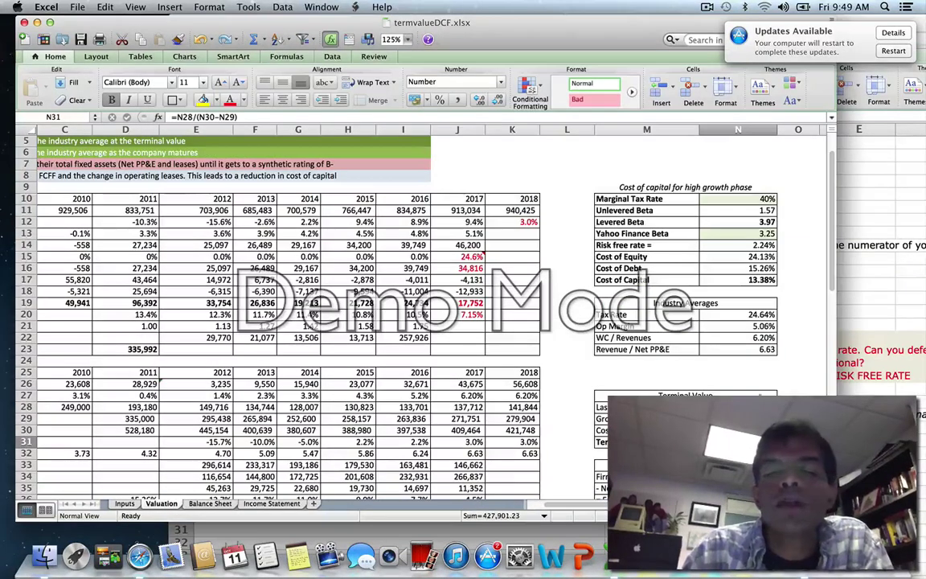
Return to the termvaluecheck.xls workbook and examine the formulas behind the tax rate, return on capital and growth rate checks.
{"action": "key", "text": "super+grave"}
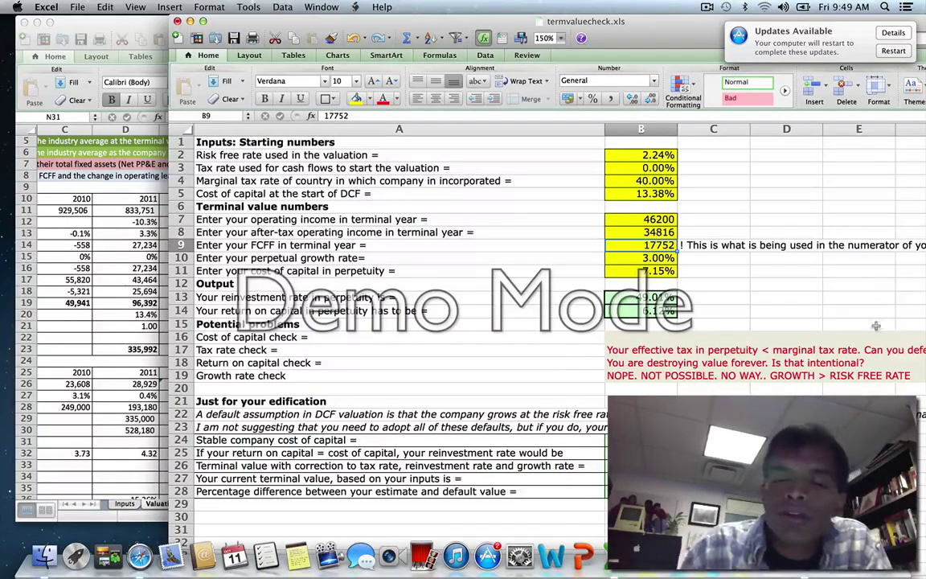
{"action": "left_click", "coordinate": [613, 355]}
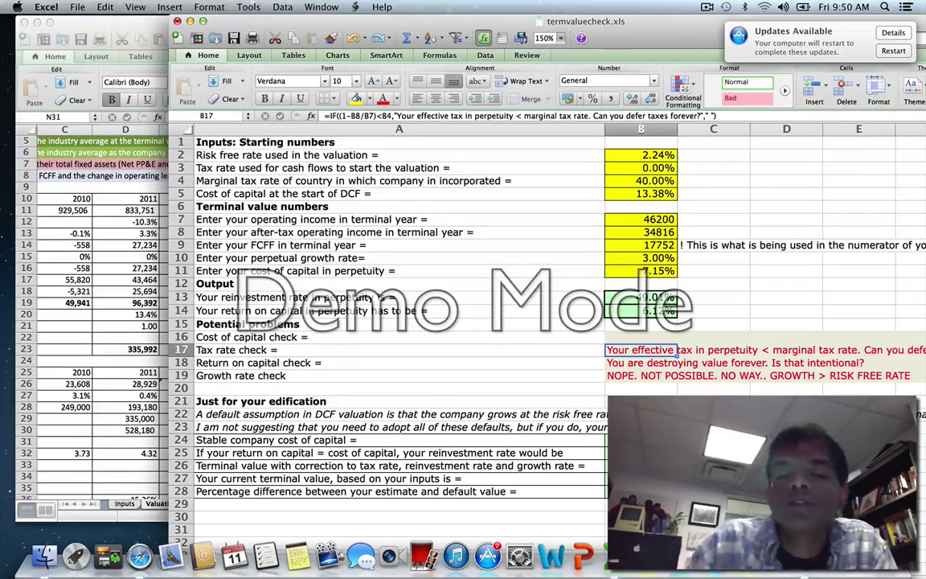
{"action": "left_click", "coordinate": [635, 366]}
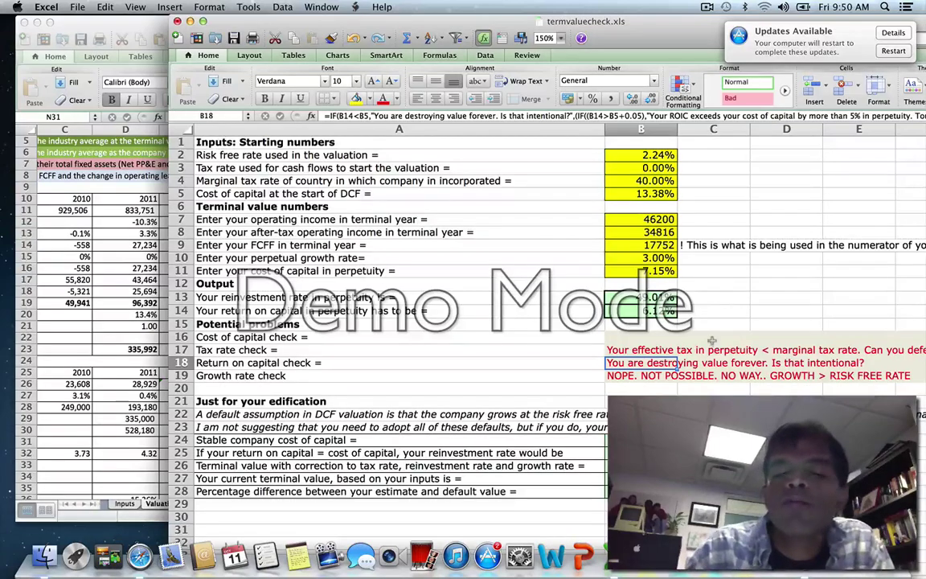
{"action": "left_click", "coordinate": [650, 376]}
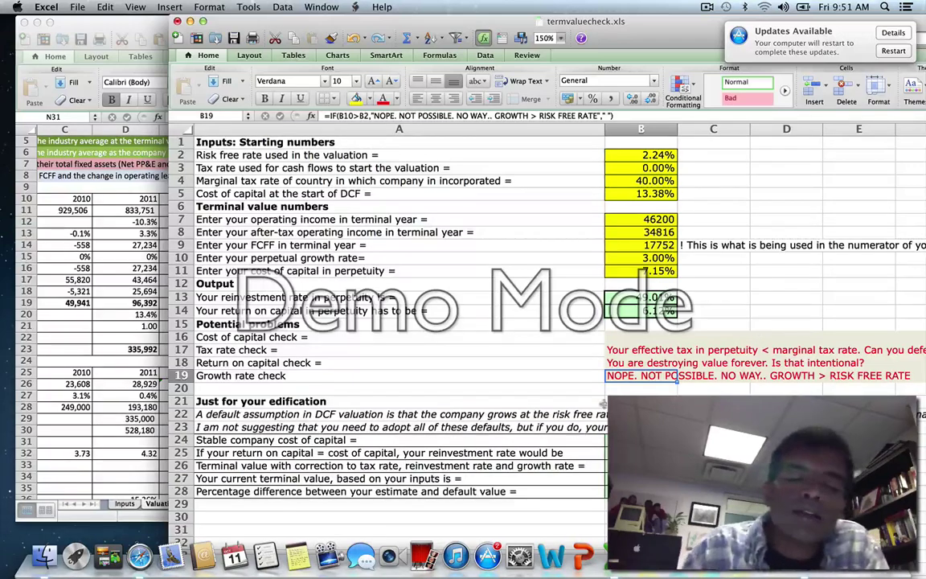
Examine the default-assumption note, then uncover and inspect the stable-company reinvestment rate and corrected terminal value formulas.
{"action": "left_click", "coordinate": [341, 418]}
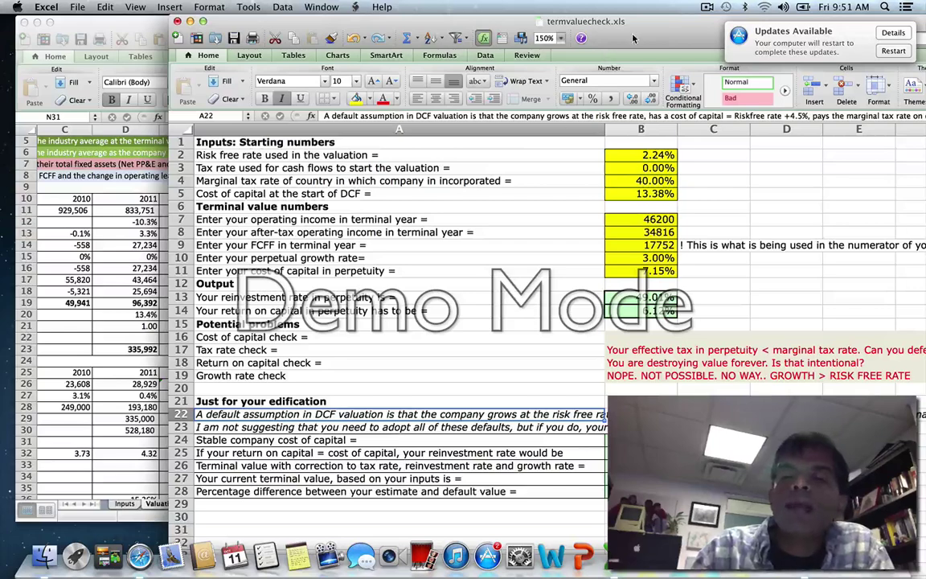
{"action": "left_click_drag", "start_coordinate": [633, 21], "coordinate": [559, 6]}
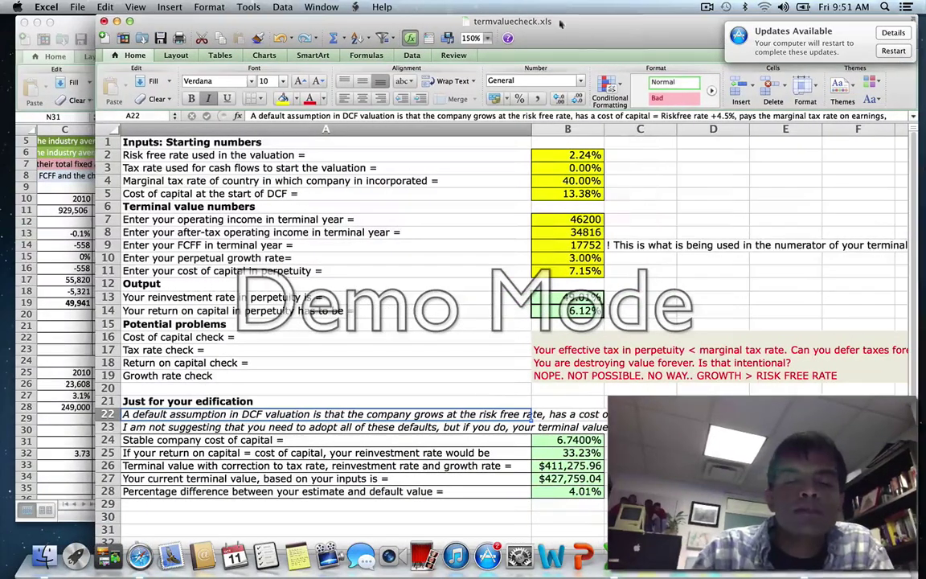
{"action": "left_click", "coordinate": [581, 439]}
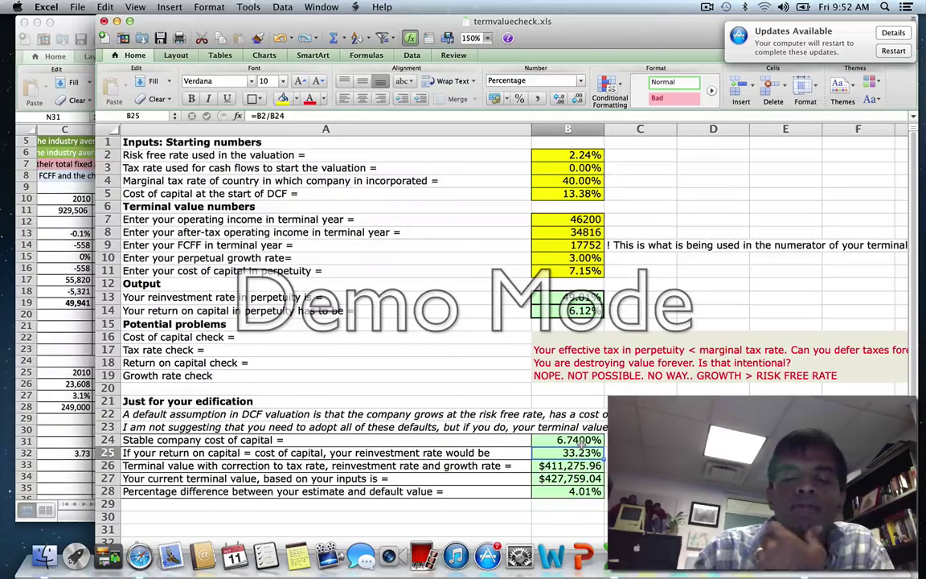
{"action": "key", "text": "Down"}
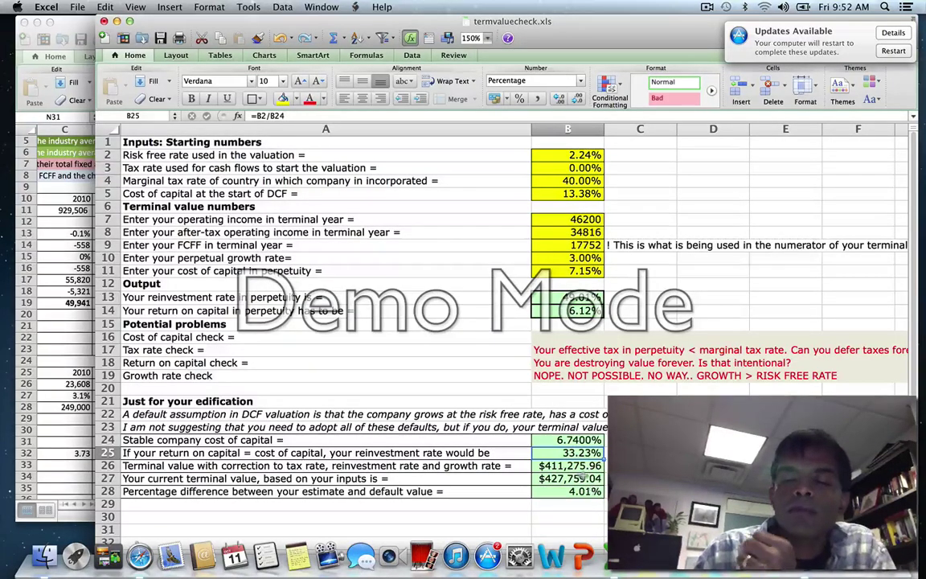
{"action": "left_click", "coordinate": [580, 466]}
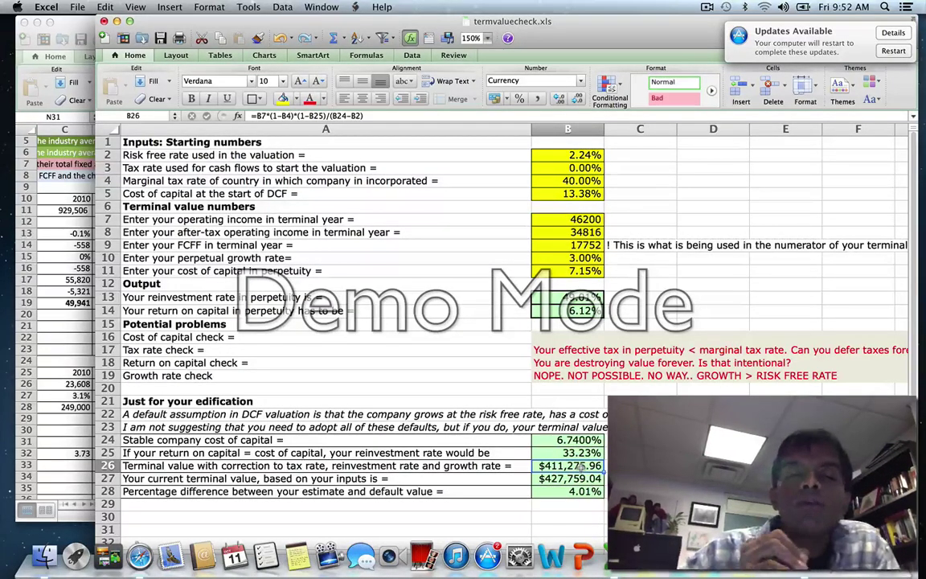